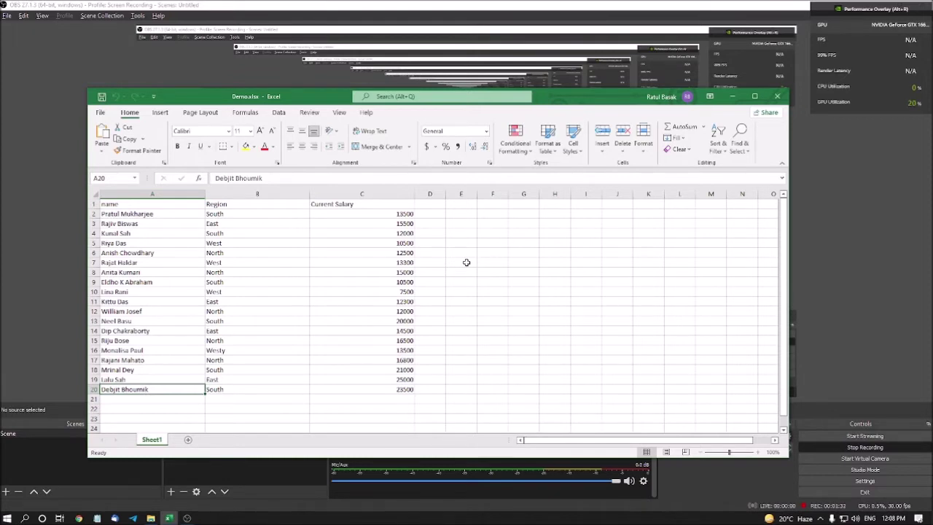
Step: Examine the header cells name, Region and Current Salary in row 1 and the order of the entries in the name column
{"action": "key", "text": "ctrl+Up"}
{"action": "key", "text": "Right"}
{"action": "key", "text": "Left"}
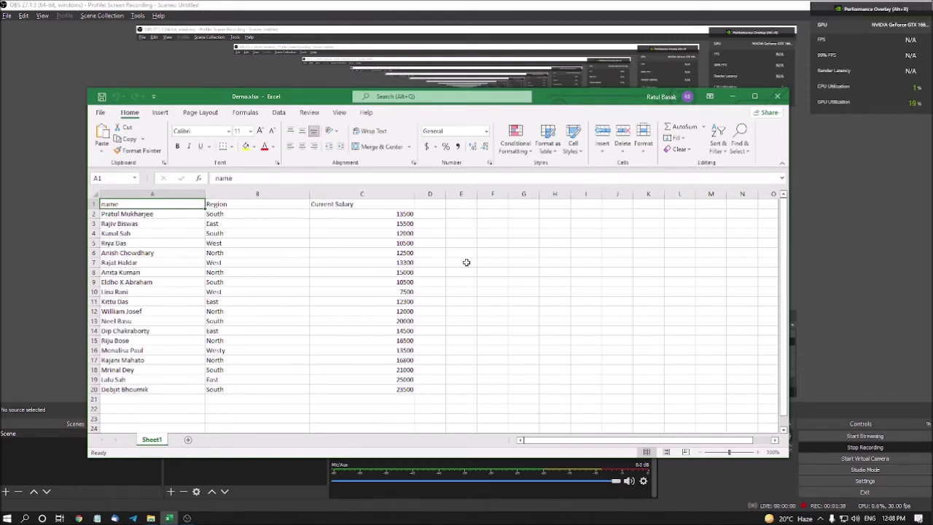
{"action": "key", "text": "Right"}
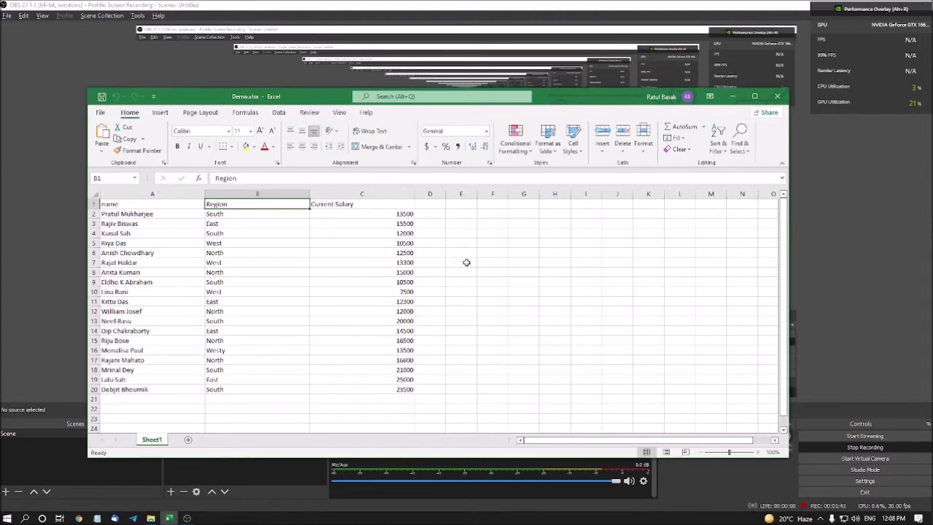
{"action": "key", "text": "Right"}
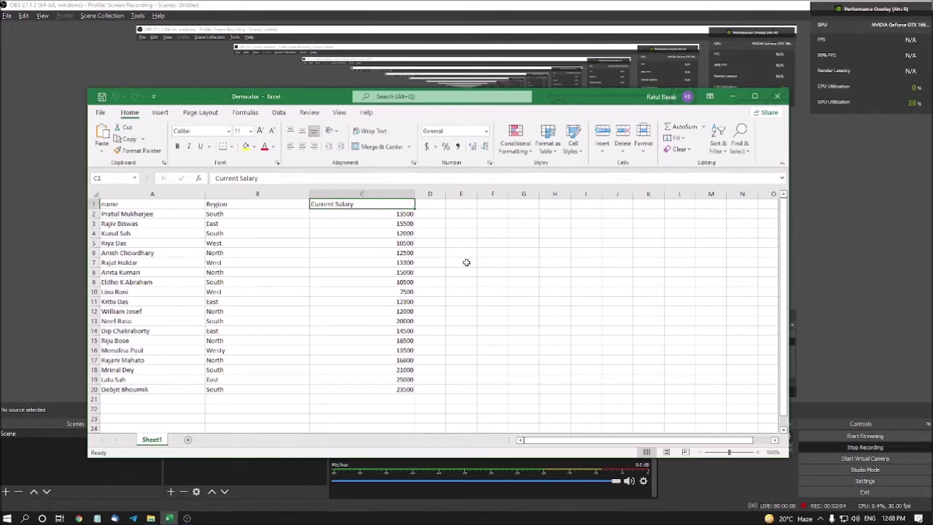
{"action": "key", "text": "Home"}
{"action": "key", "text": "Down"}
{"action": "key", "text": "Down"}
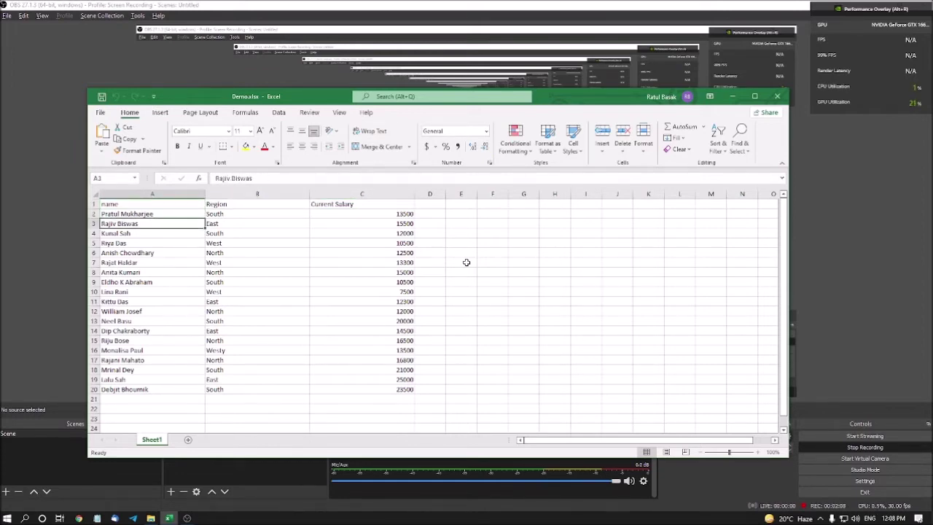
{"action": "key", "text": "Down"}
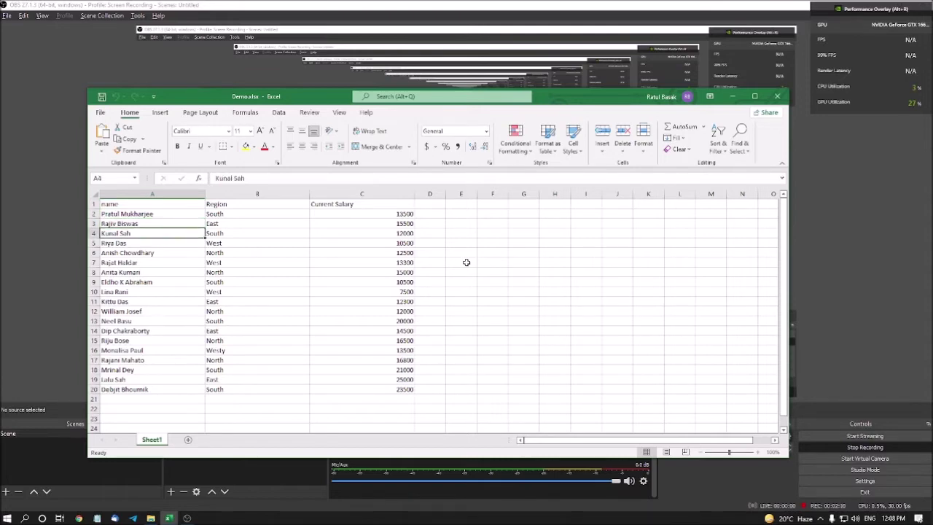
{"action": "key", "text": "Down"}
{"action": "key", "text": "Down"}
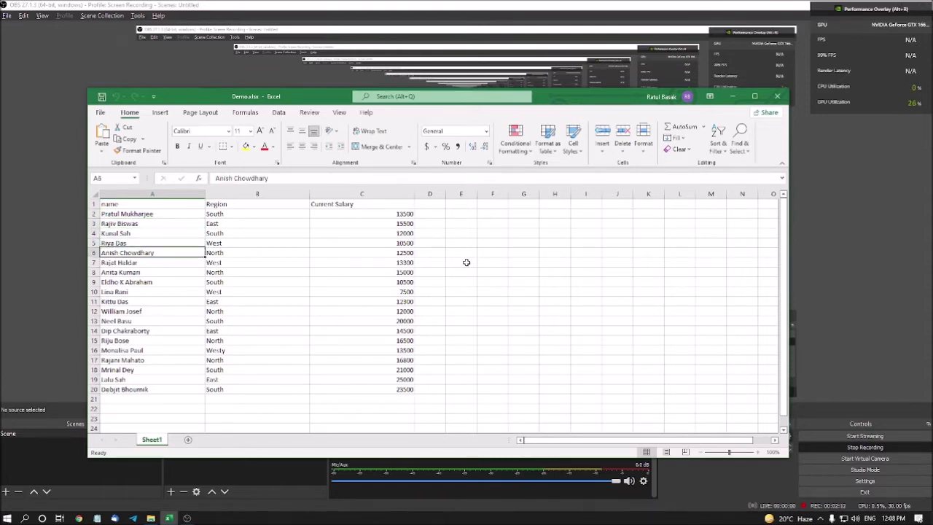
{"action": "key", "text": "Down"}
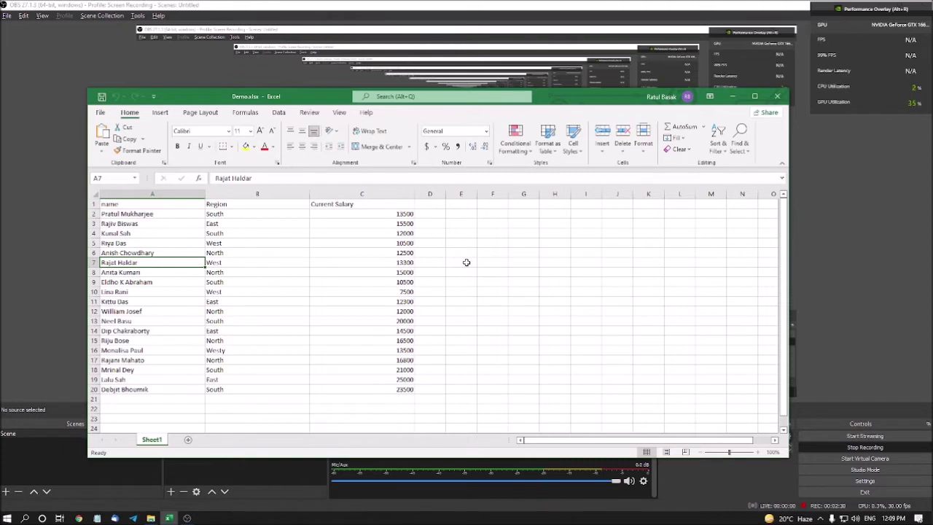
{"action": "key", "text": "Up"}
{"action": "key", "text": "Up"}
{"action": "key", "text": "Up"}
{"action": "key", "text": "Up"}
{"action": "key", "text": "Up"}
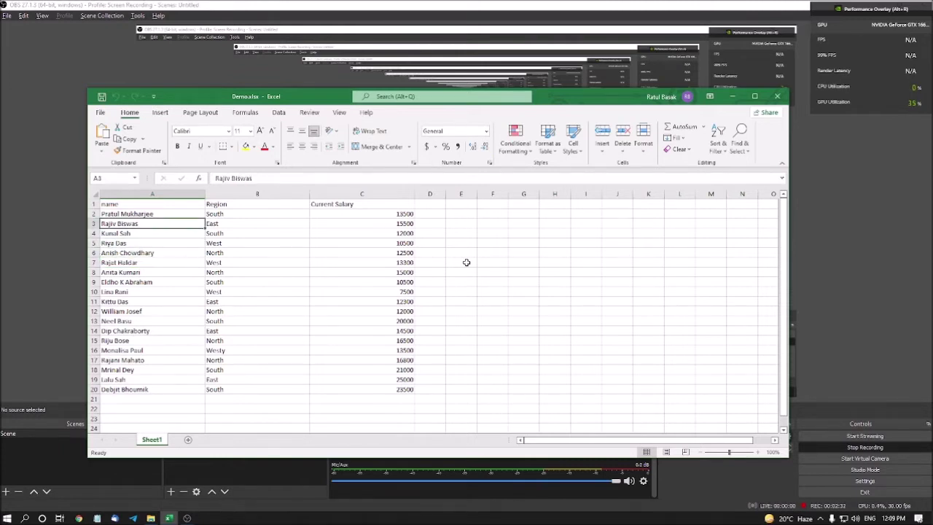
{"action": "key", "text": "Down"}
{"action": "key", "text": "Down"}
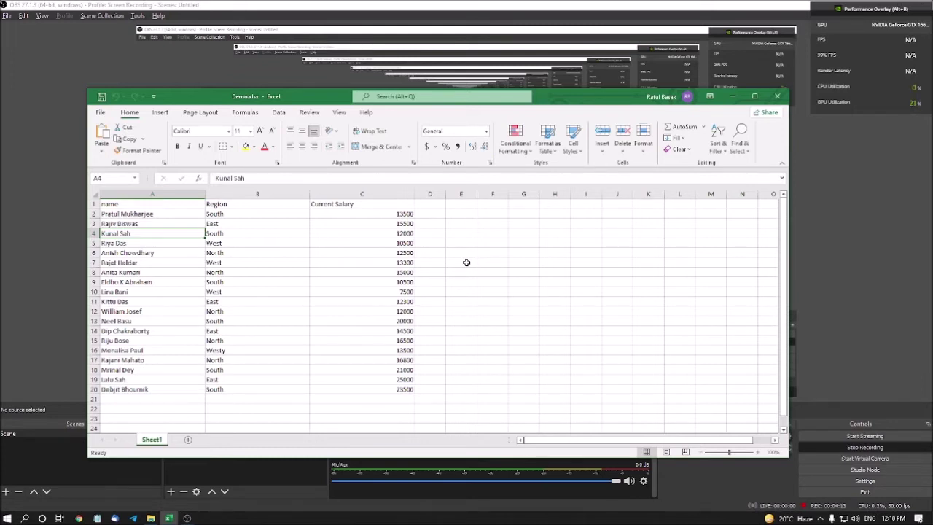
Step: Sort the table by the name column in A to Z order, starting from header cell A1
{"action": "key", "text": "Up"}
{"action": "key", "text": "Up"}
{"action": "key", "text": "Up"}
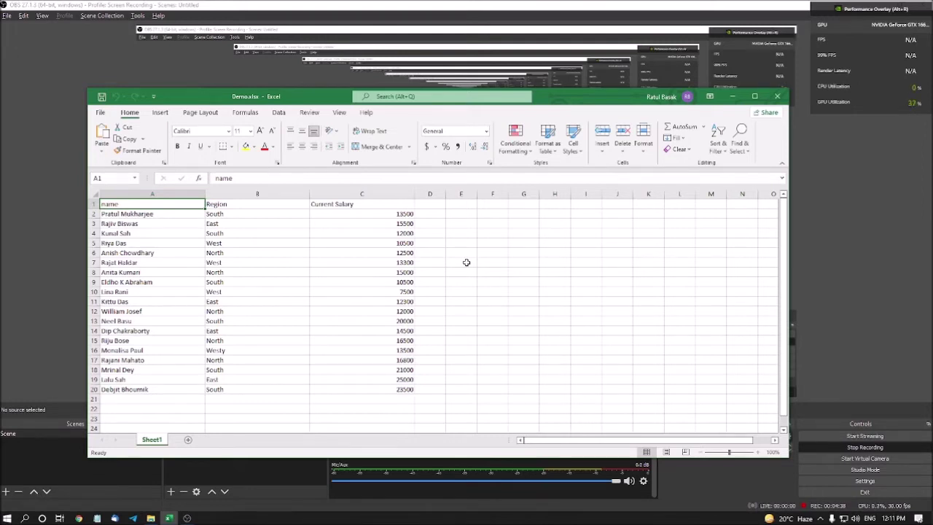
{"action": "key", "text": "shift+F10"}
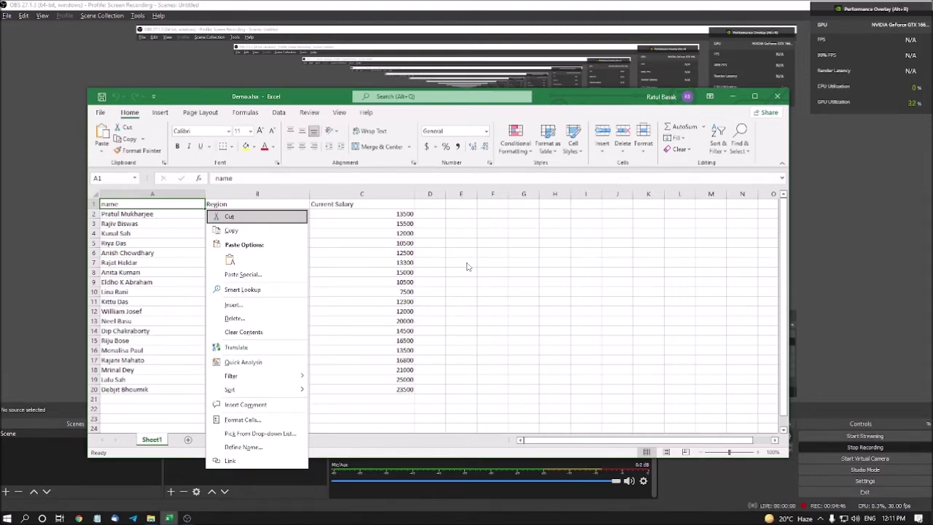
{"action": "key", "text": "Down"}
{"action": "key", "text": "Down"}
{"action": "key", "text": "Down"}
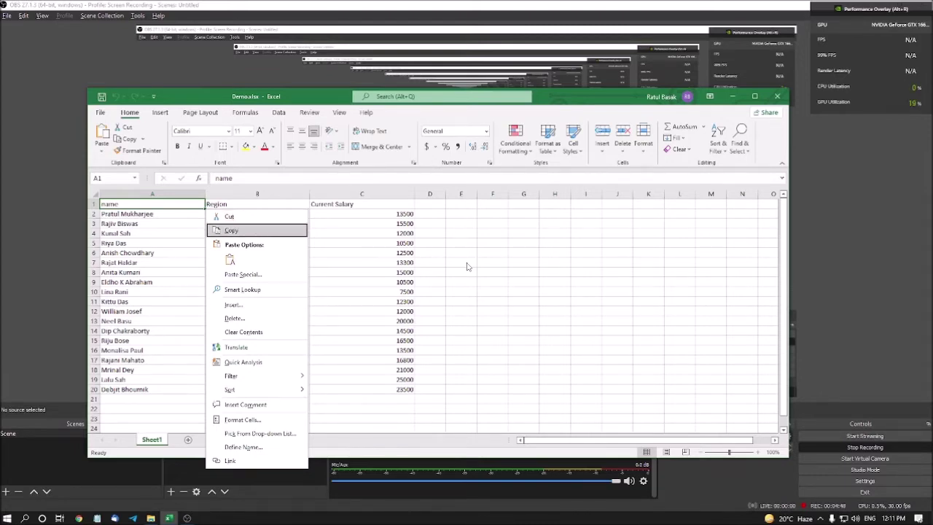
{"action": "key", "text": "Down"}
{"action": "key", "text": "Down"}
{"action": "key", "text": "Down"}
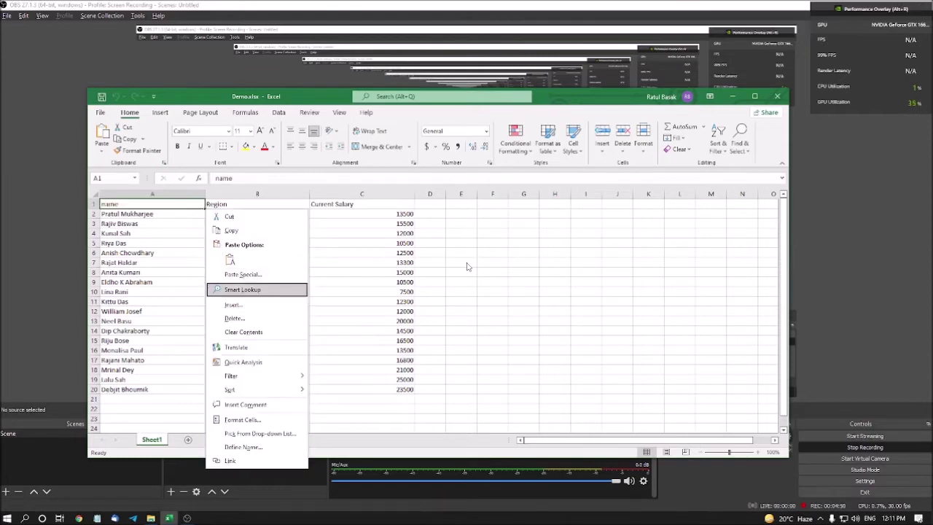
{"action": "key", "text": "Down"}
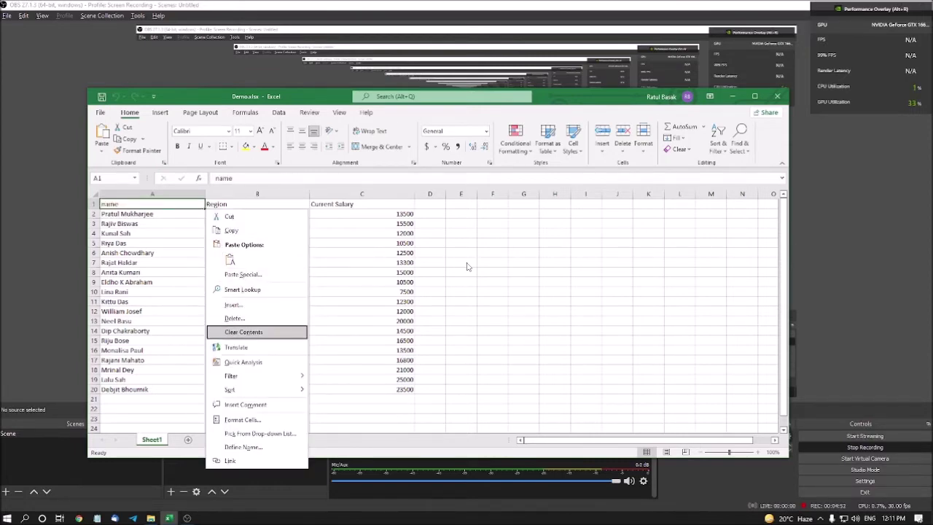
{"action": "key", "text": "Down"}
{"action": "key", "text": "Down"}
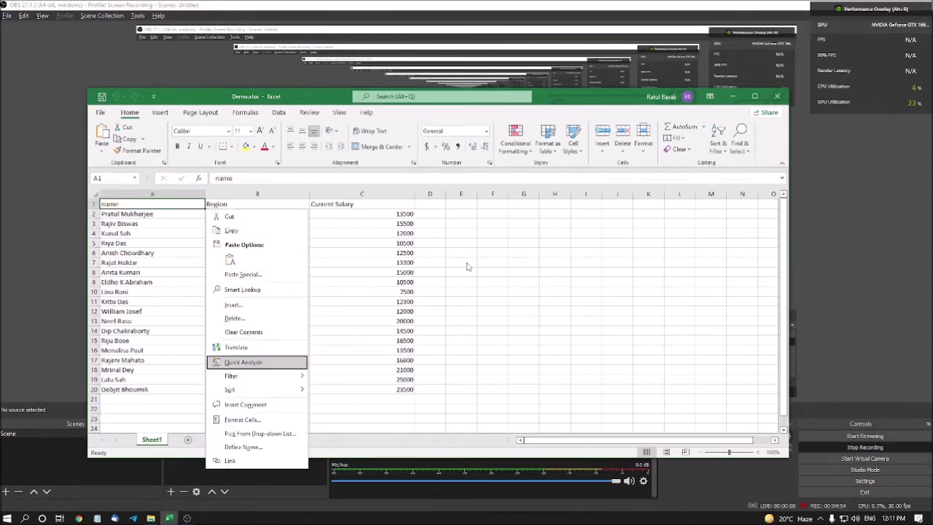
{"action": "key", "text": "Down"}
{"action": "key", "text": "Down"}
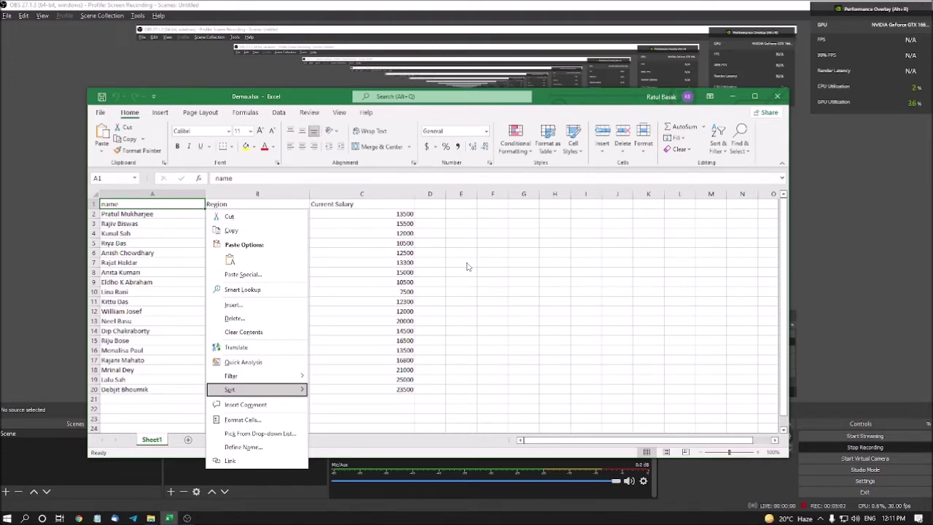
{"action": "key", "text": "Right"}
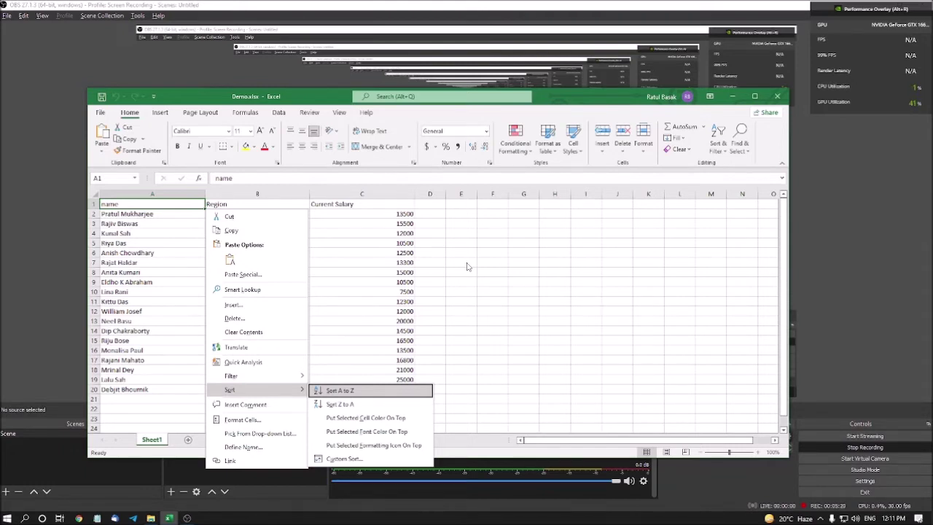
{"action": "key", "text": "Down"}
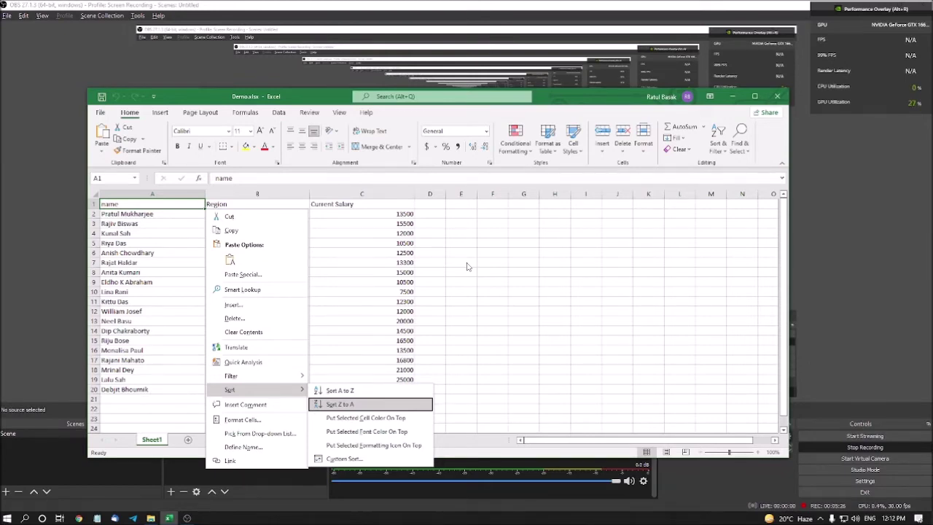
{"action": "key", "text": "Down"}
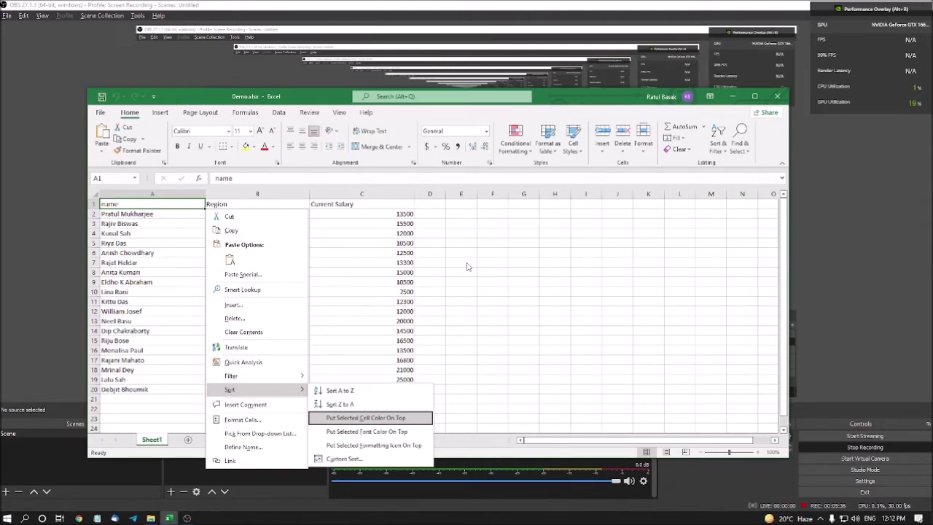
{"action": "key", "text": "Down"}
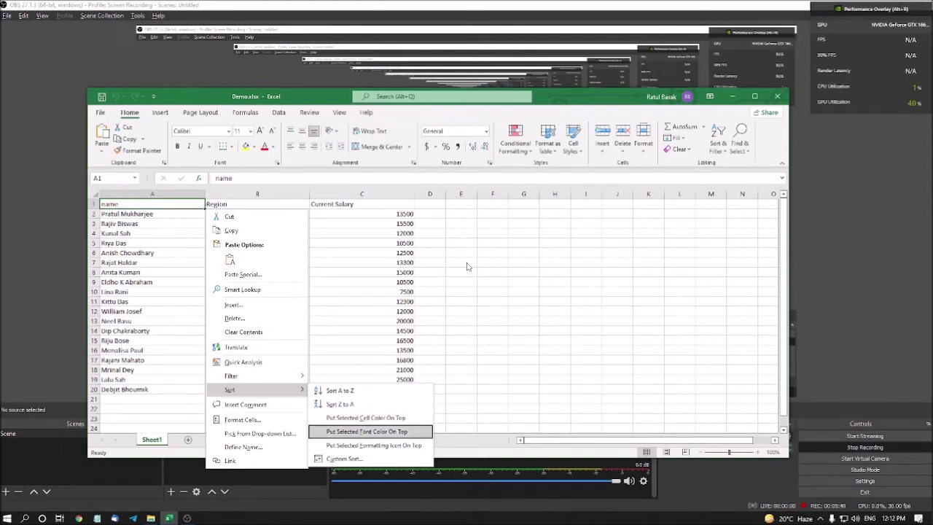
{"action": "key", "text": "Down"}
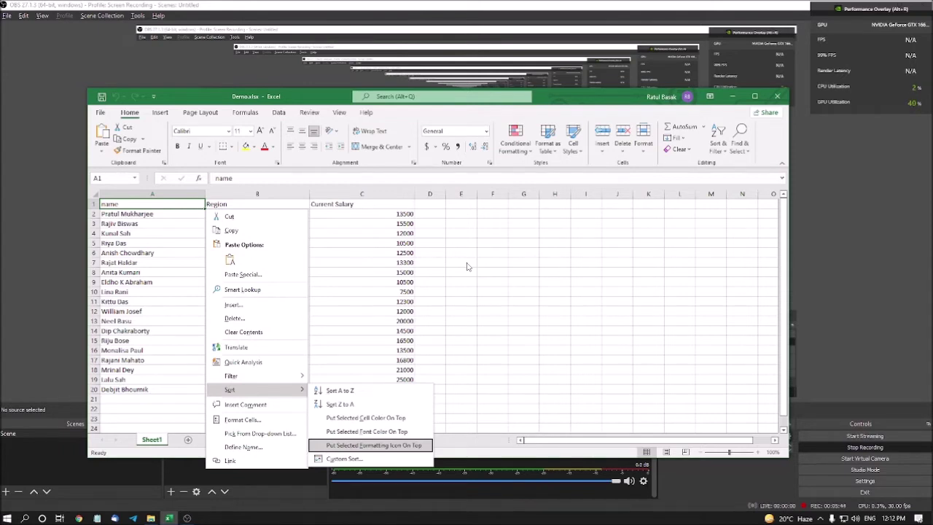
{"action": "key", "text": "Down"}
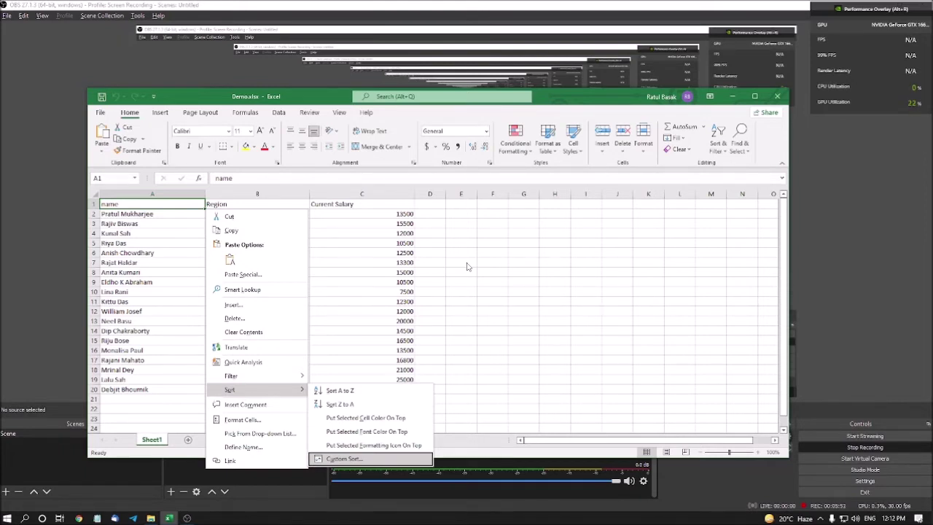
{"action": "key", "text": "Down"}
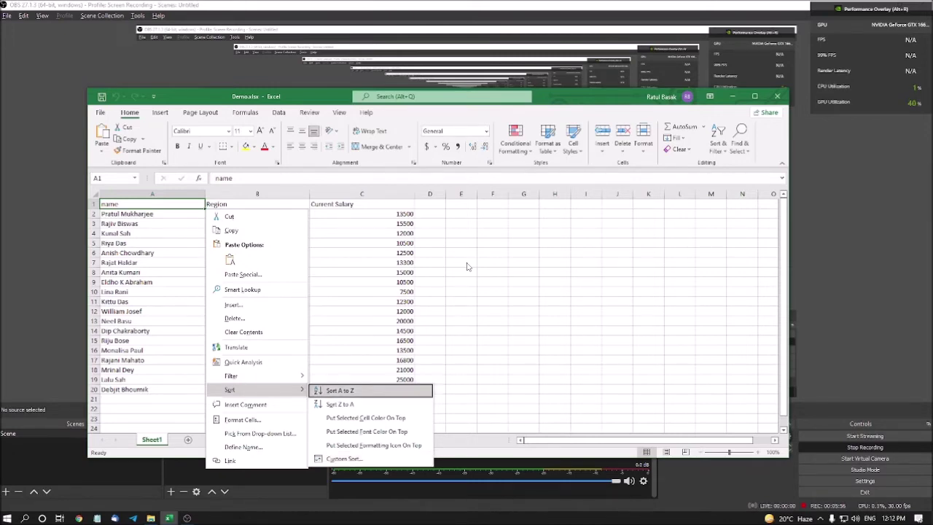
{"action": "key", "text": "Return"}
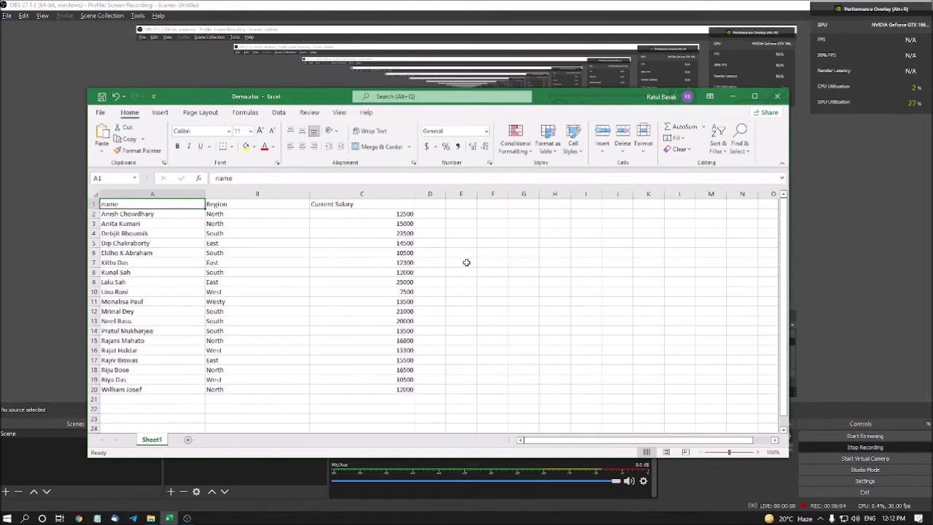
Step: Check the alphabetical order of the entries down the name column against their regions and salaries
{"action": "key", "text": "Down"}
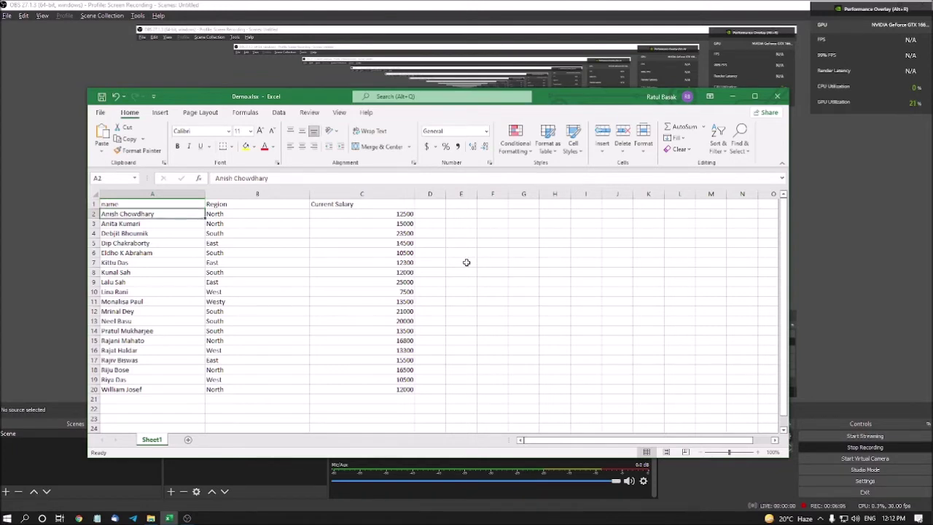
{"action": "key", "text": "Down"}
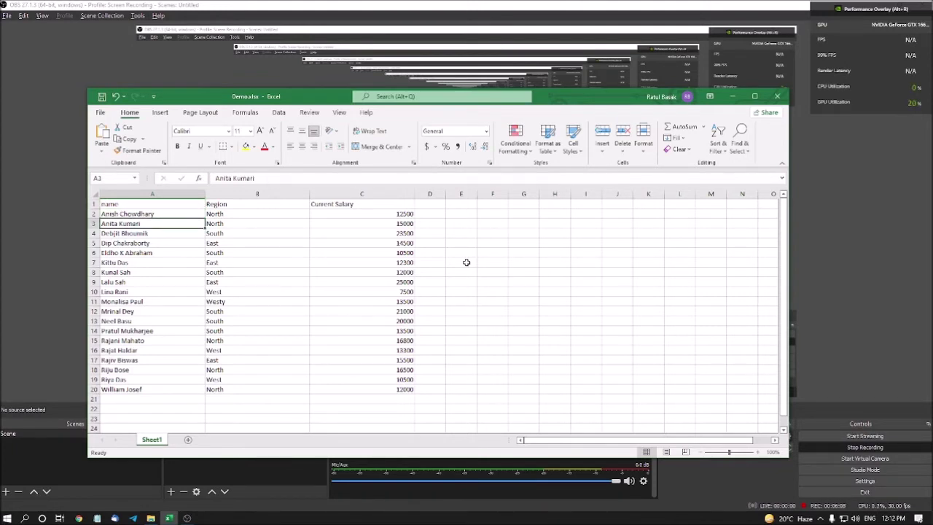
{"action": "key", "text": "Down"}
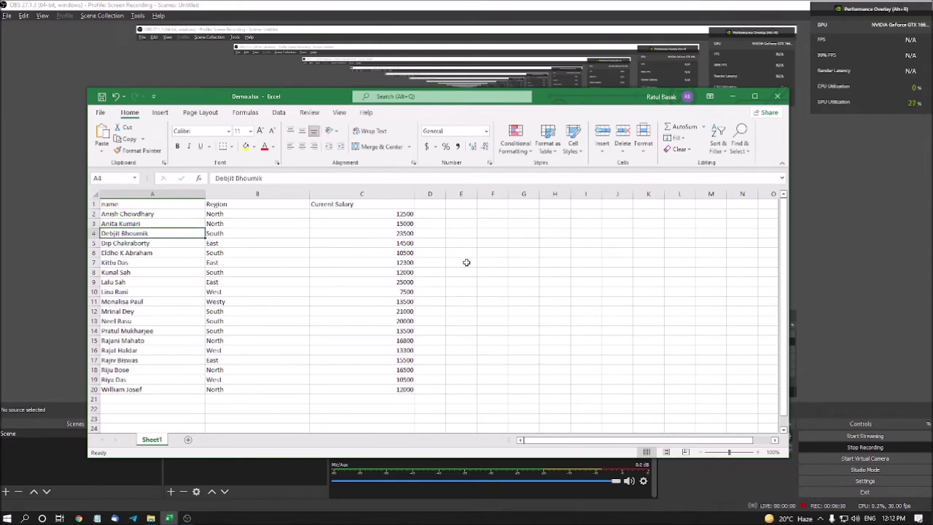
{"action": "key", "text": "Down"}
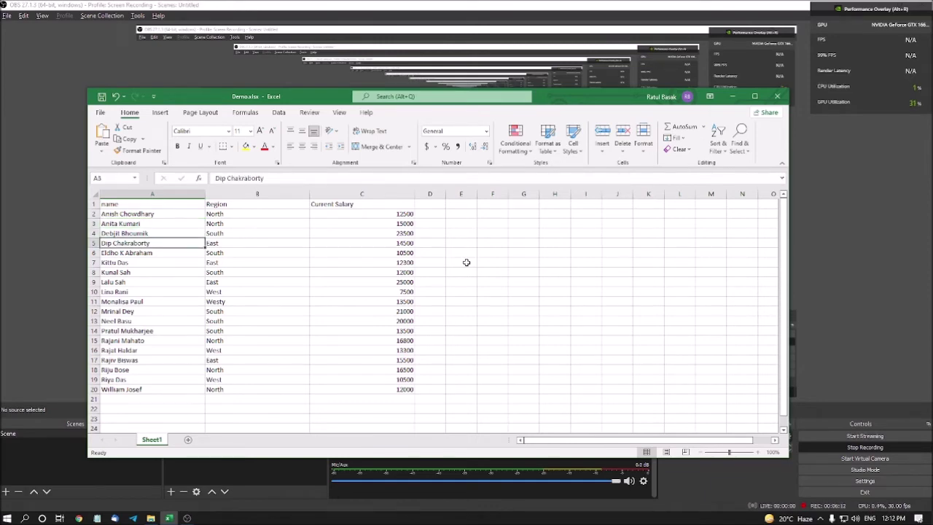
{"action": "key", "text": "Down"}
{"action": "key", "text": "Down"}
{"action": "key", "text": "Down"}
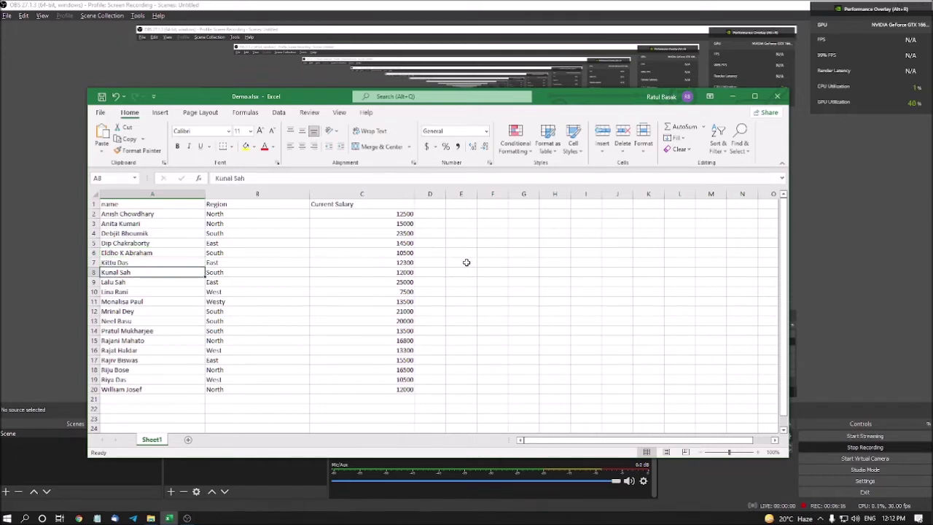
{"action": "key", "text": "Down"}
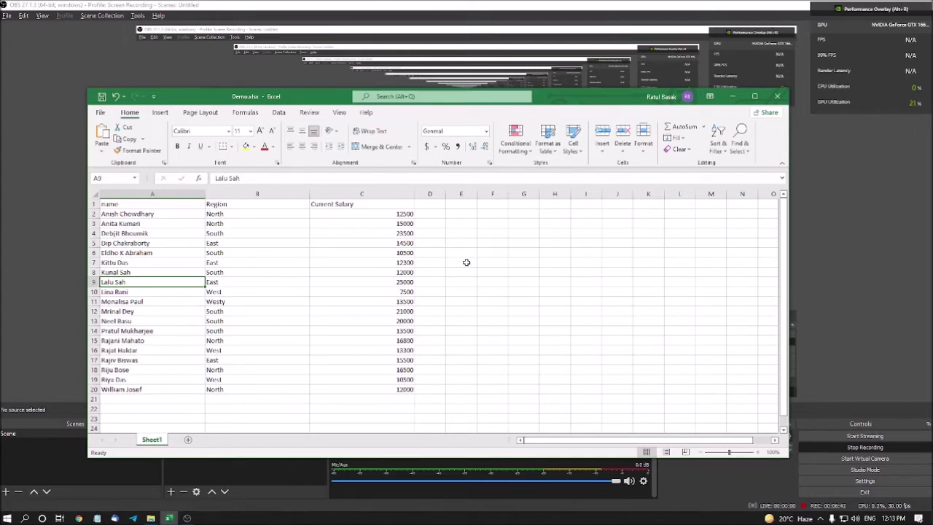
{"action": "key", "text": "Up"}
{"action": "key", "text": "Up"}
{"action": "key", "text": "Up"}
{"action": "key", "text": "Up"}
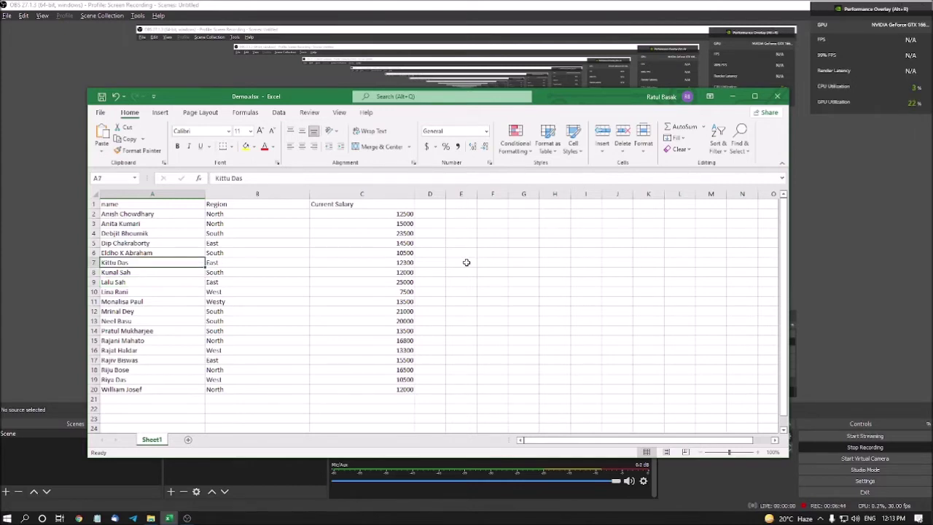
{"action": "key", "text": "Up"}
{"action": "key", "text": "Up"}
{"action": "key", "text": "Up"}
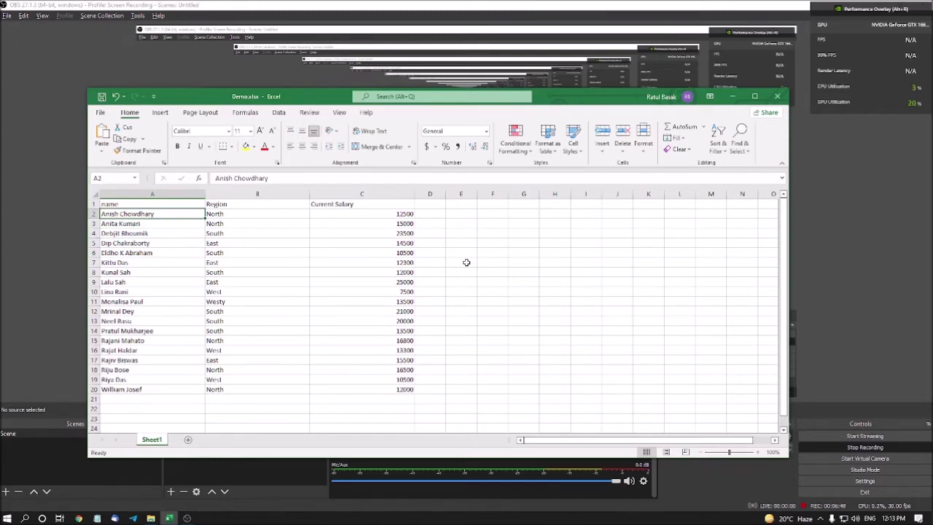
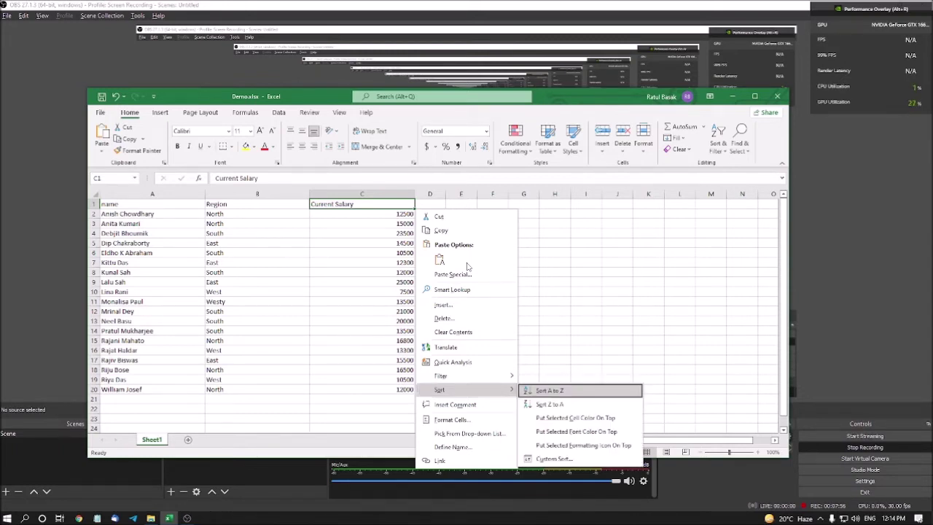
Step: Sort the table by the Current Salary column in Z to A order, from highest to lowest
{"action": "key", "text": "Down"}
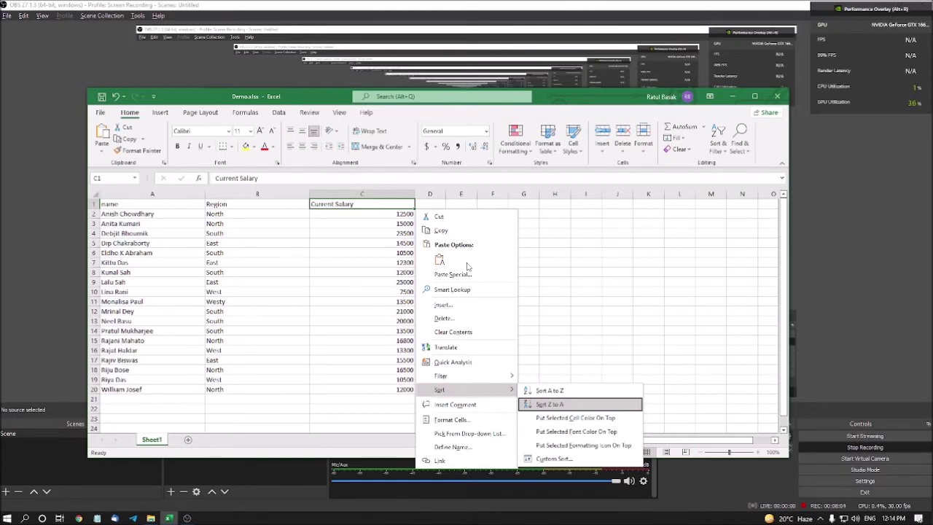
{"action": "key", "text": "Return"}
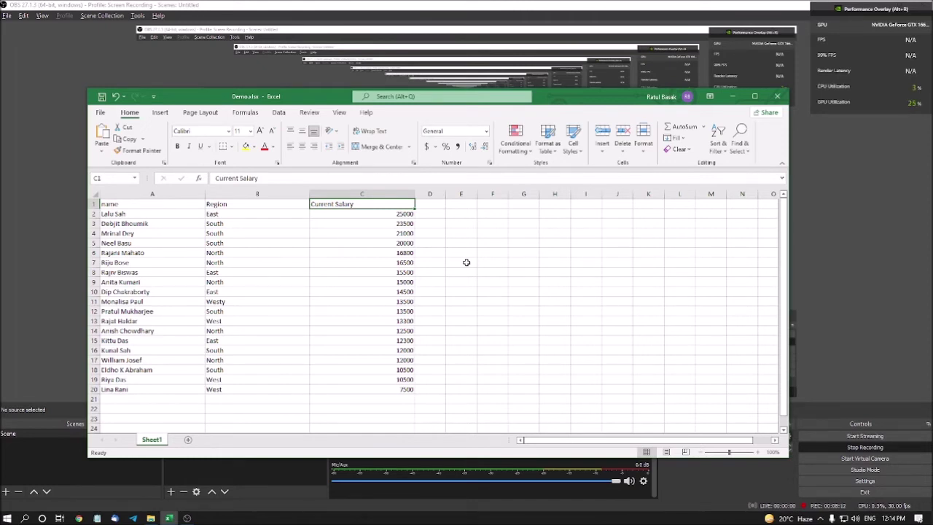
Step: Check the highest-to-lowest order of the Current Salary column and the name entry in the first data row
{"action": "key", "text": "Down"}
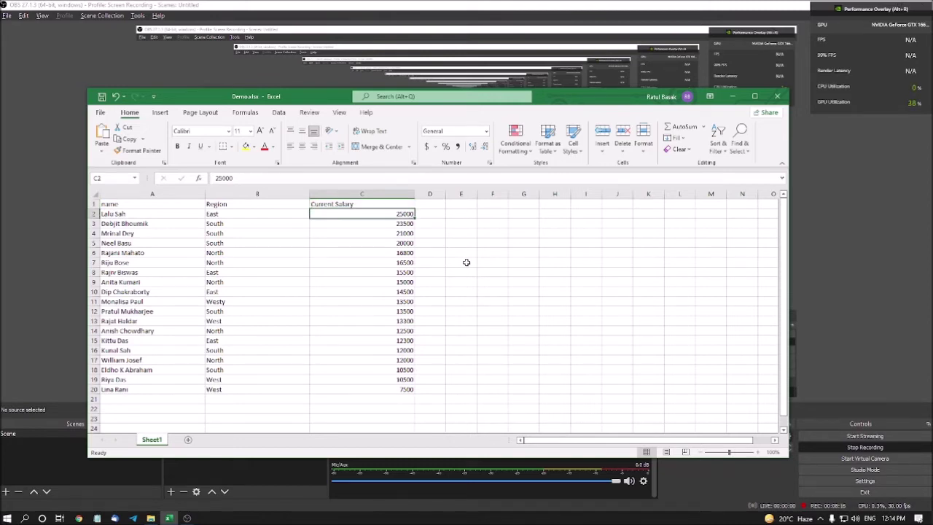
{"action": "key", "text": "Down"}
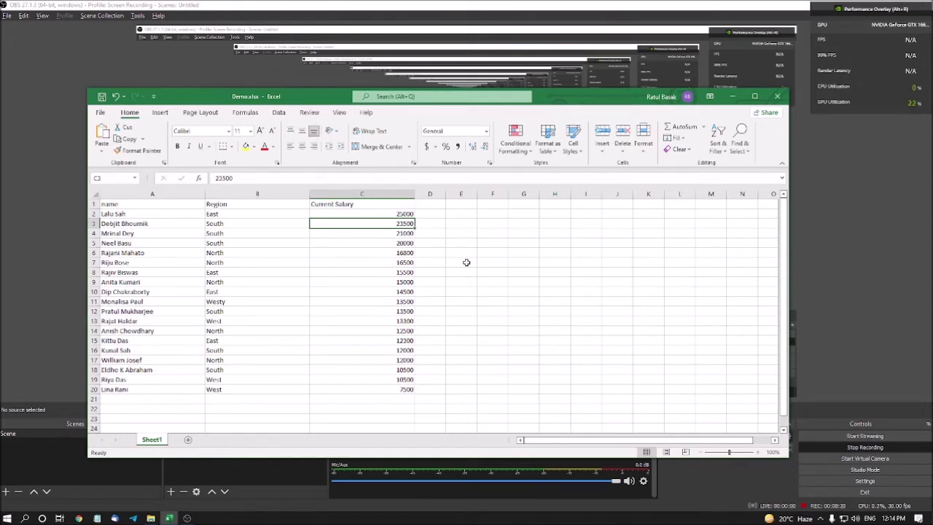
{"action": "key", "text": "Down"}
{"action": "key", "text": "Down"}
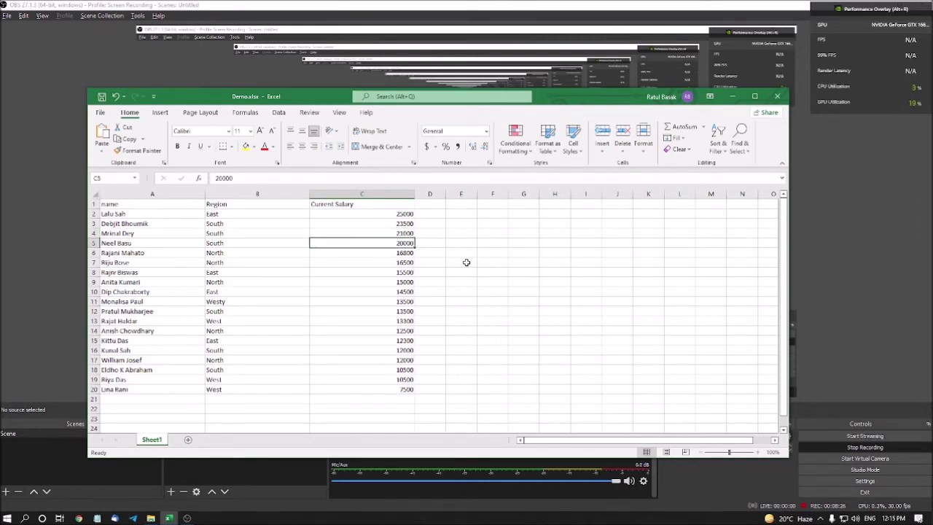
{"action": "key", "text": "ctrl+Up"}
{"action": "key", "text": "Down"}
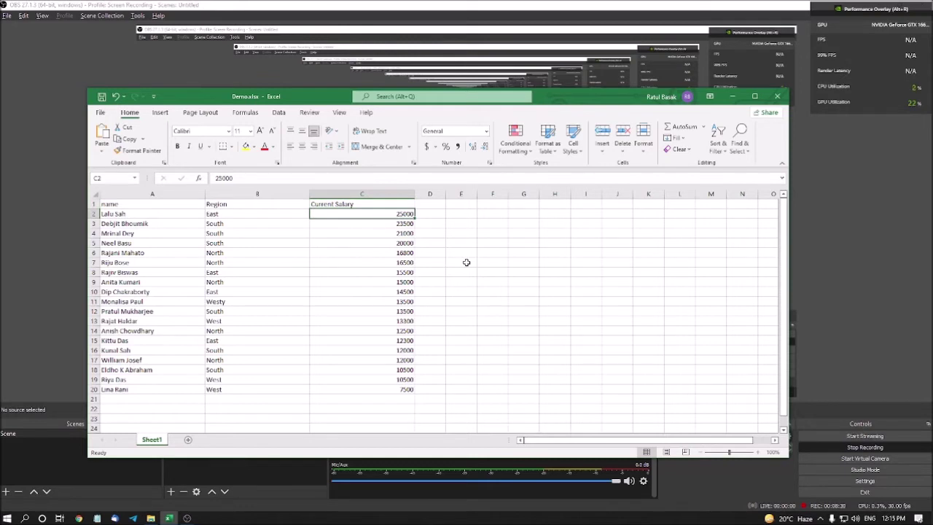
{"action": "key", "text": "Left"}
{"action": "key", "text": "Left"}
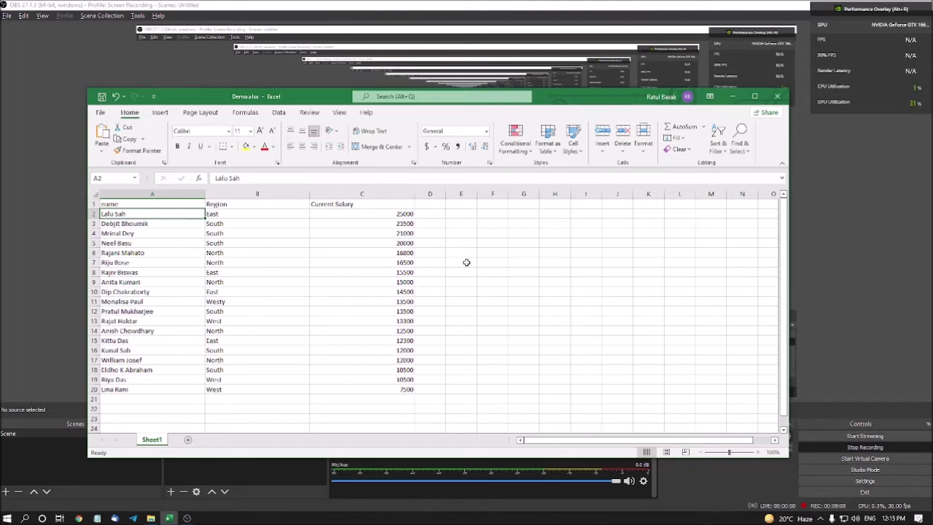
Step: Undo the last sort by Current Salary
{"action": "key", "text": "Up"}
{"action": "key", "text": "Right"}
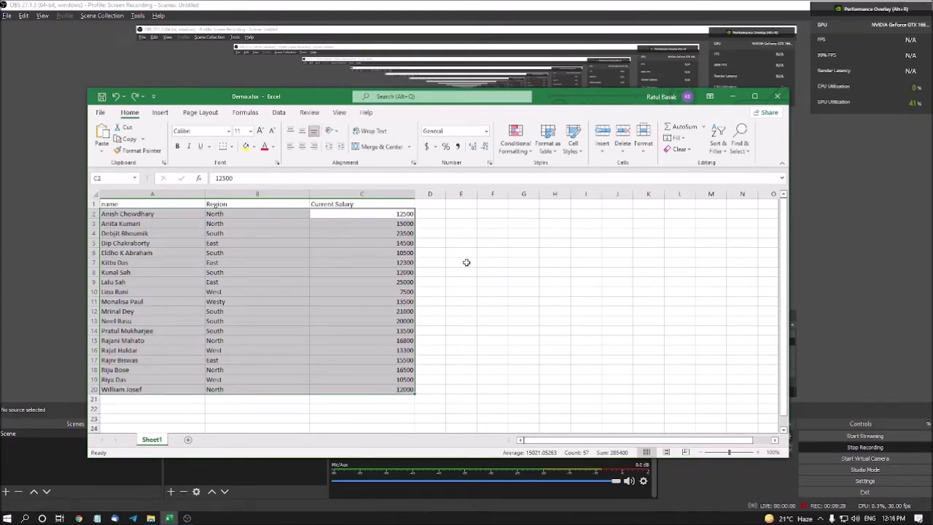
{"action": "key", "text": "Up"}
{"action": "key", "text": "Down"}
Step: Examine the entries down the Region column, from the first data row back up to its header
{"action": "key", "text": "Left"}
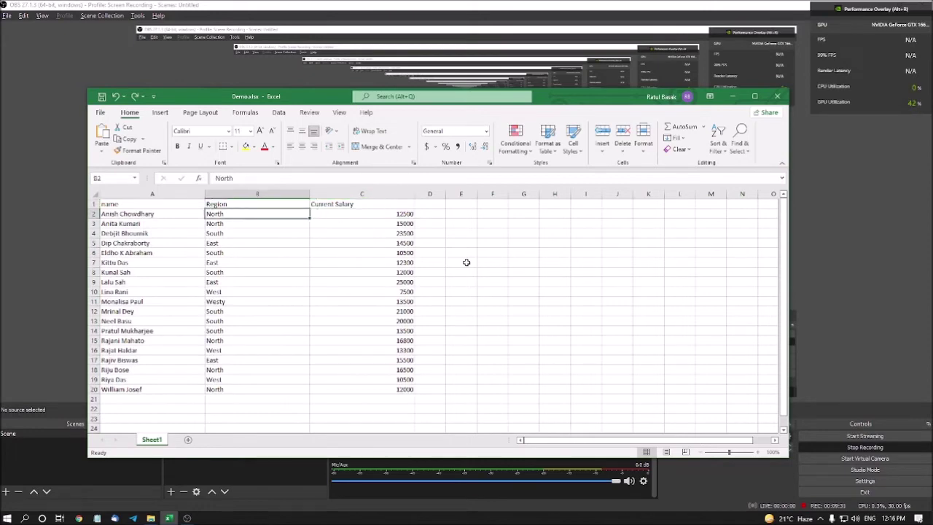
{"action": "key", "text": "Down"}
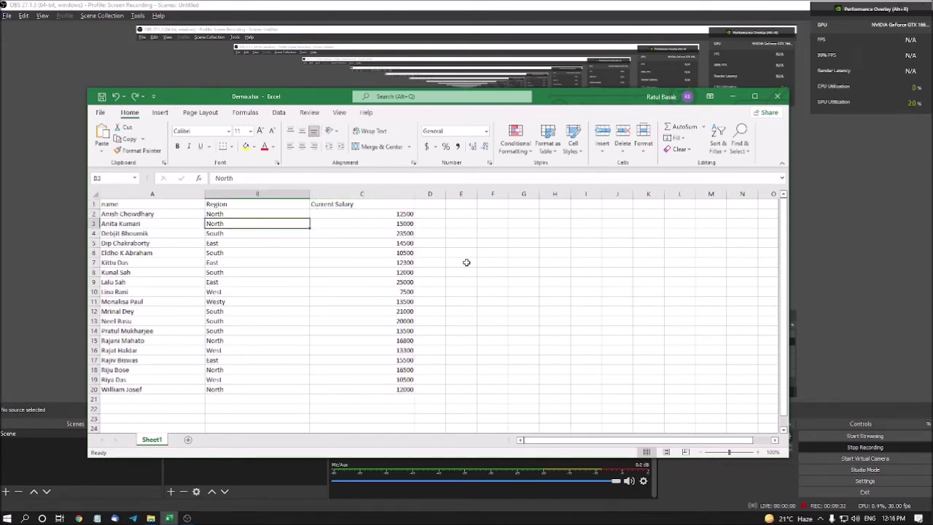
{"action": "key", "text": "Down"}
{"action": "key", "text": "Down"}
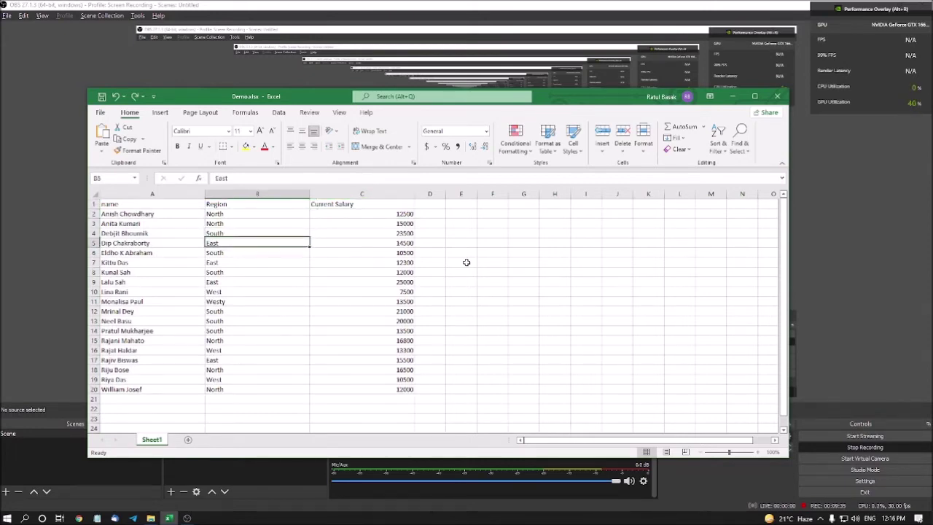
{"action": "key", "text": "Down"}
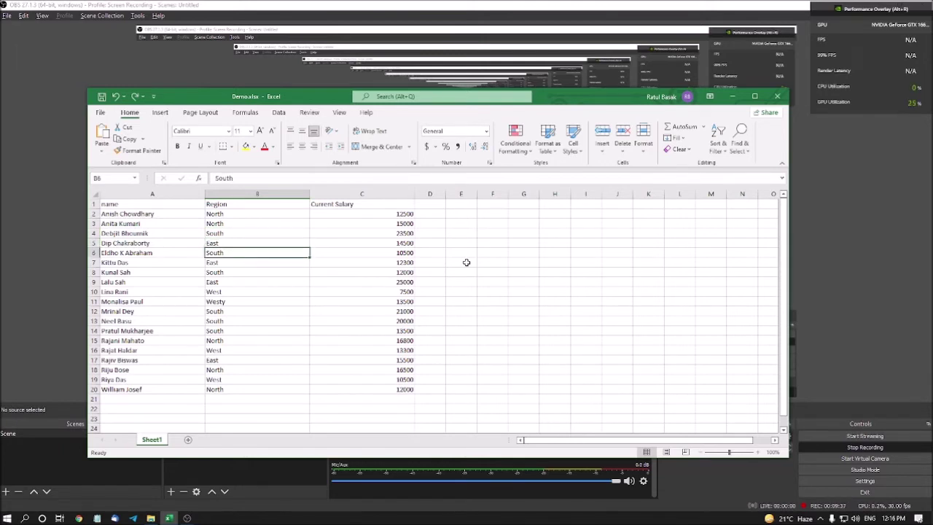
{"action": "key", "text": "Down"}
{"action": "key", "text": "Down"}
{"action": "key", "text": "Down"}
{"action": "key", "text": "Down"}
{"action": "key", "text": "Down"}
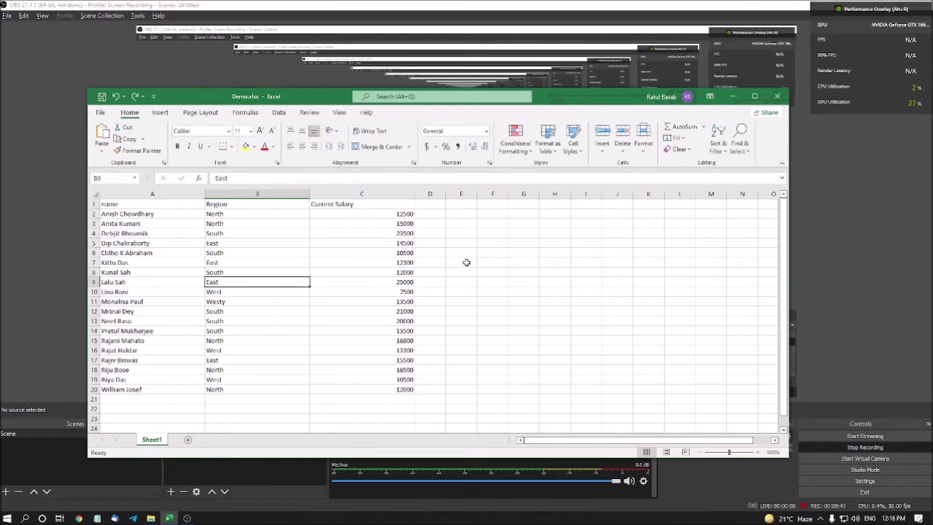
{"action": "key", "text": "Down"}
{"action": "key", "text": "Down"}
{"action": "key", "text": "Down"}
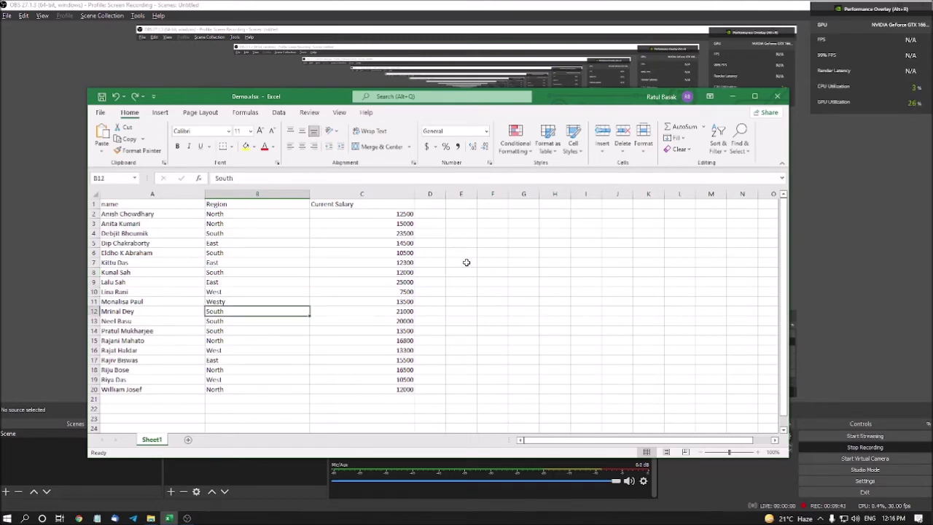
{"action": "key", "text": "Down"}
{"action": "key", "text": "Down"}
{"action": "key", "text": "ctrl+Up"}
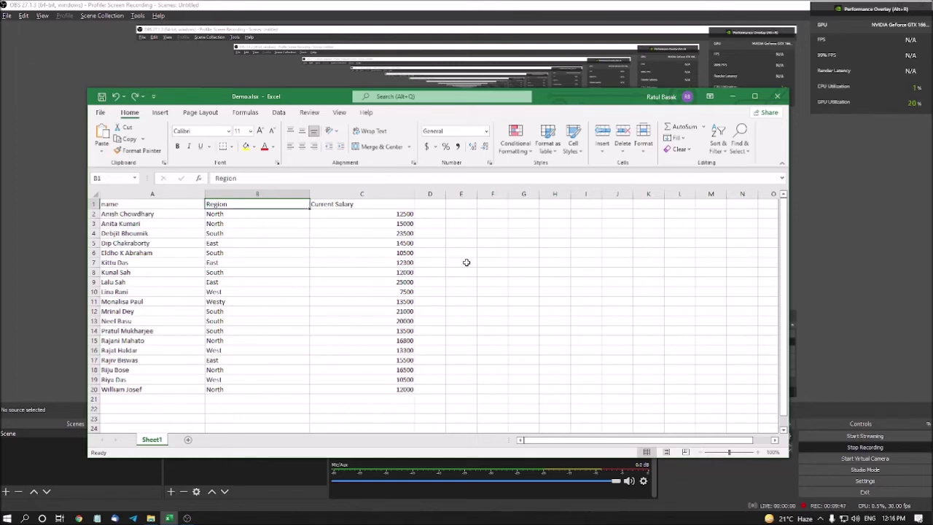
Step: Open the Custom Sort settings for the table, starting from header cell A1
{"action": "key", "text": "Left"}
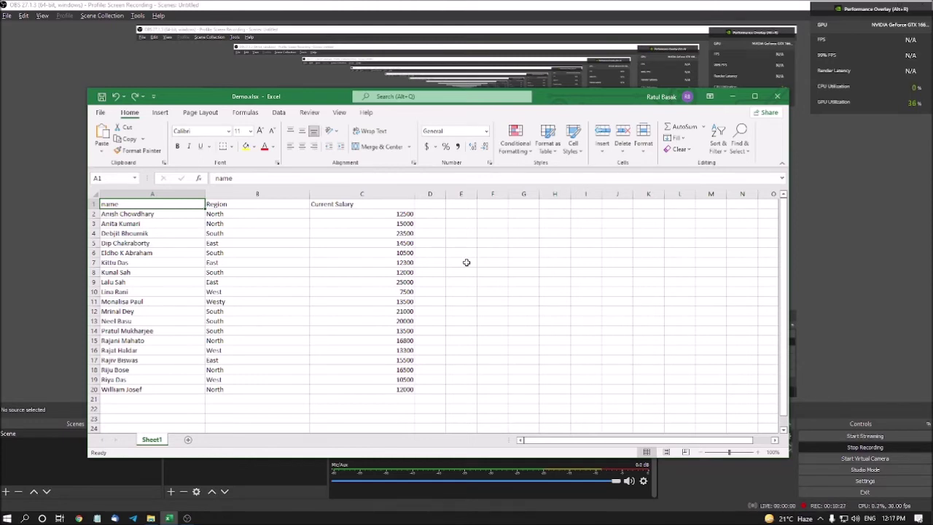
{"action": "key", "text": "shift+F10"}
{"action": "key", "text": "o"}
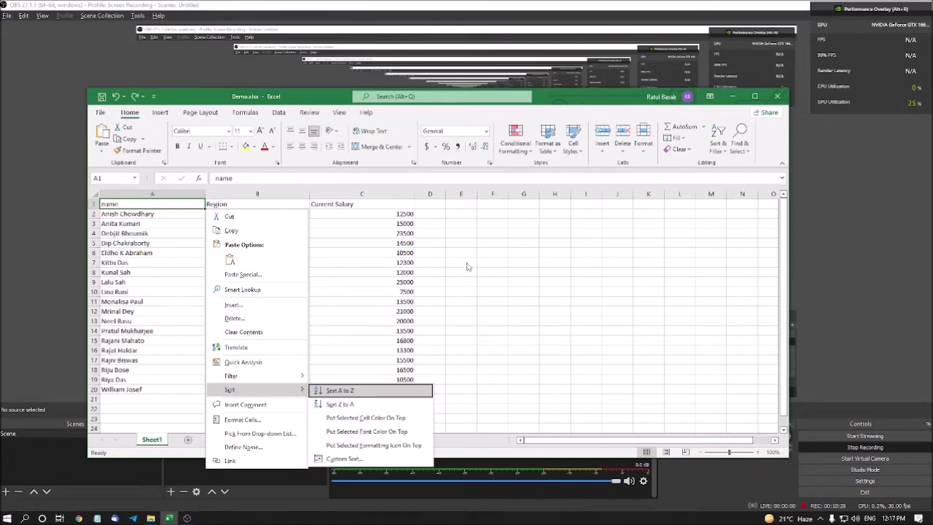
{"action": "key", "text": "Up"}
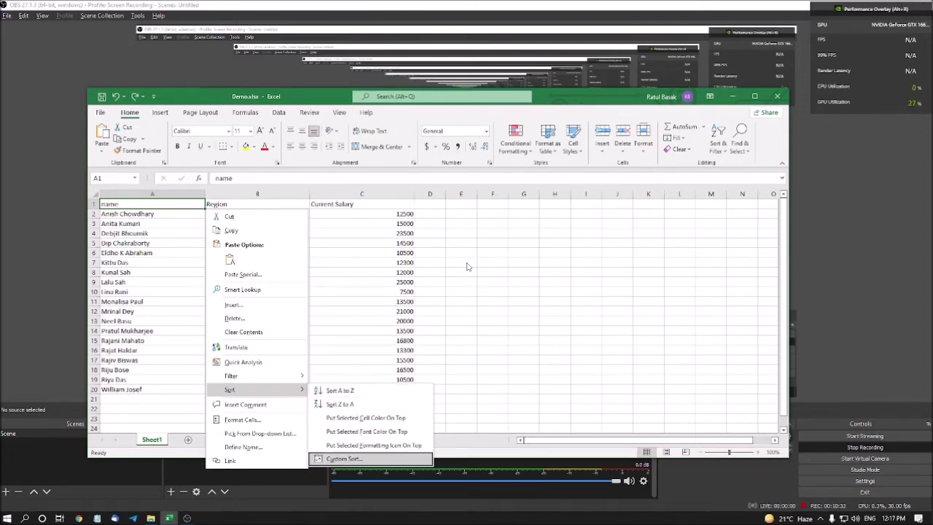
{"action": "key", "text": "Return"}
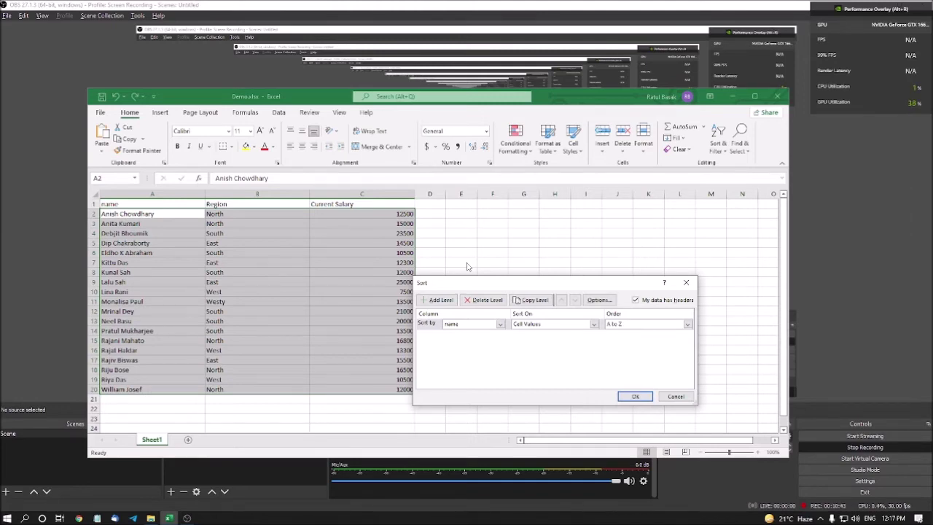
Step: Choose name as the Sort by column of the first sort level
{"action": "key", "text": "Tab"}
{"action": "key", "text": "Tab"}
{"action": "key", "text": "Tab"}
{"action": "key", "text": "Tab"}
{"action": "key", "text": "Tab"}
{"action": "key", "text": "Tab"}
{"action": "key", "text": "Tab"}
{"action": "key", "text": "Down"}
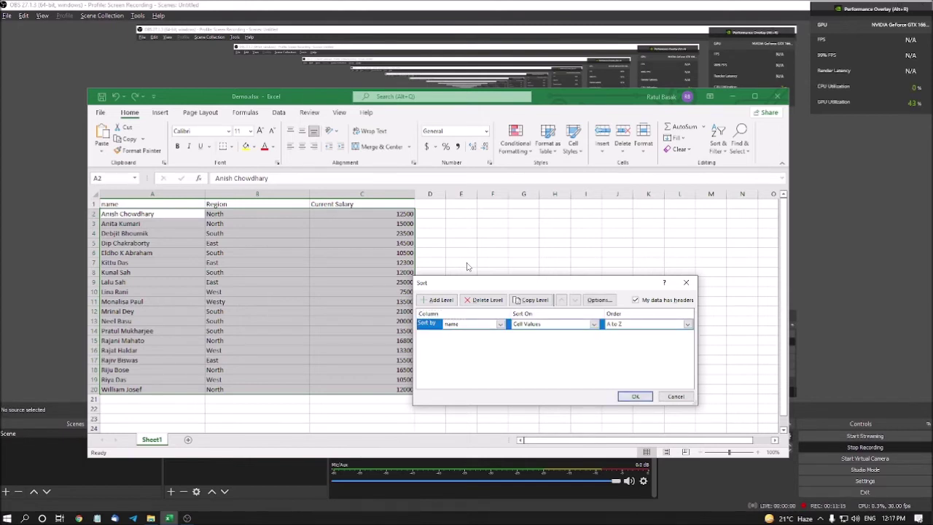
{"action": "key", "text": "Tab"}
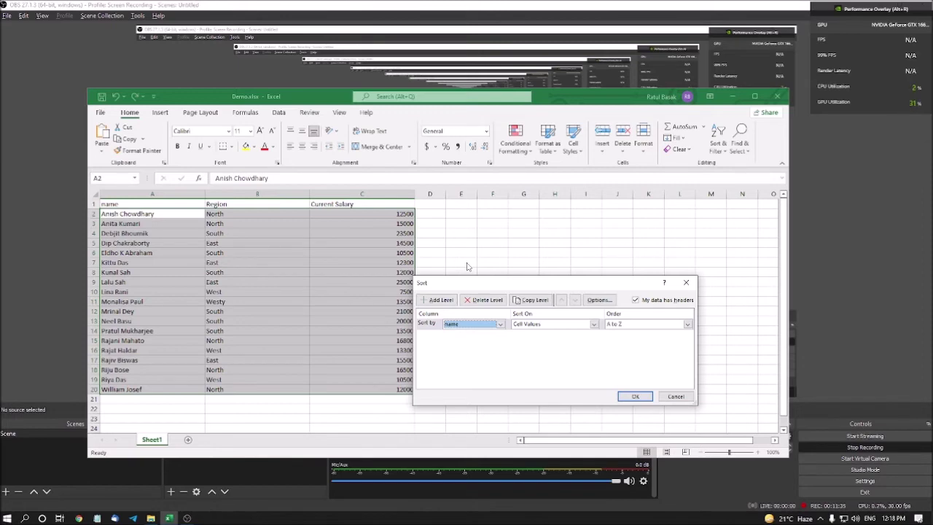
{"action": "key", "text": "alt+Down"}
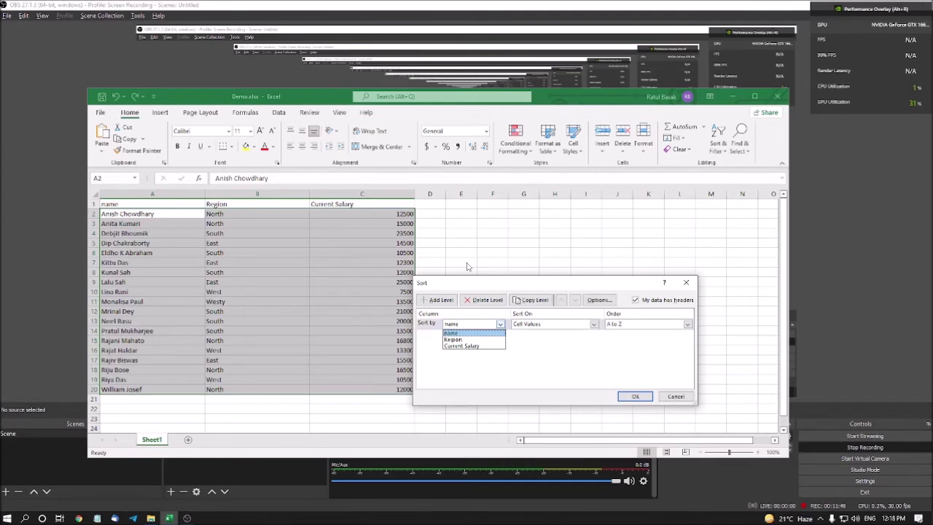
{"action": "key", "text": "Tab"}
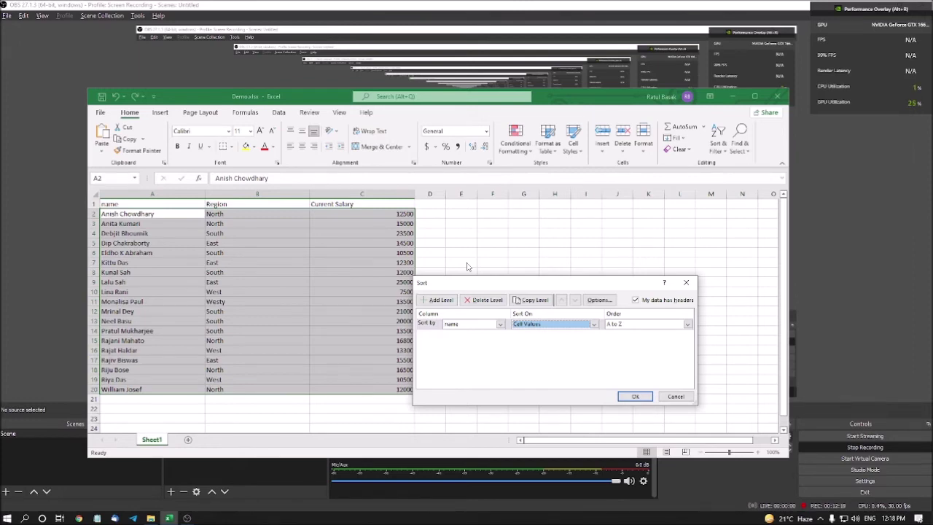
Step: Set the first sort level to sort on Cell Values in A to Z order
{"action": "key", "text": "alt+Down"}
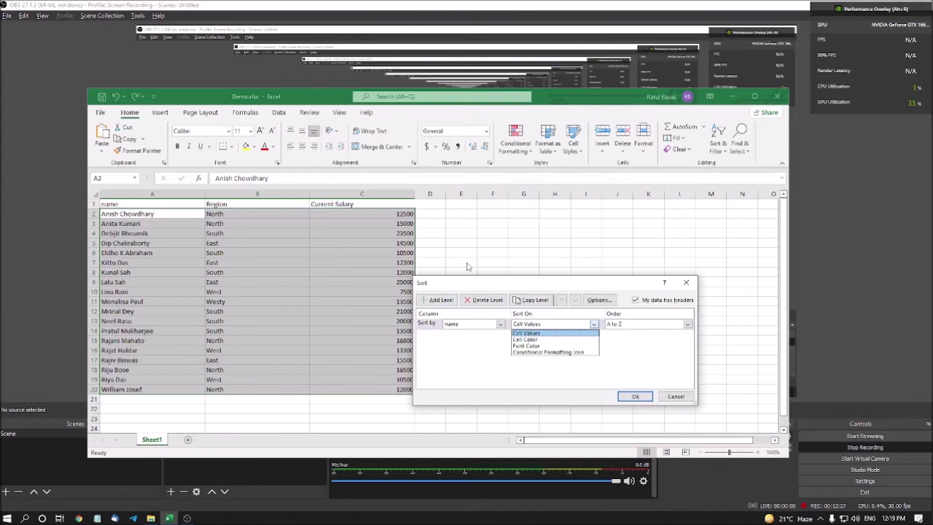
{"action": "key", "text": "Tab"}
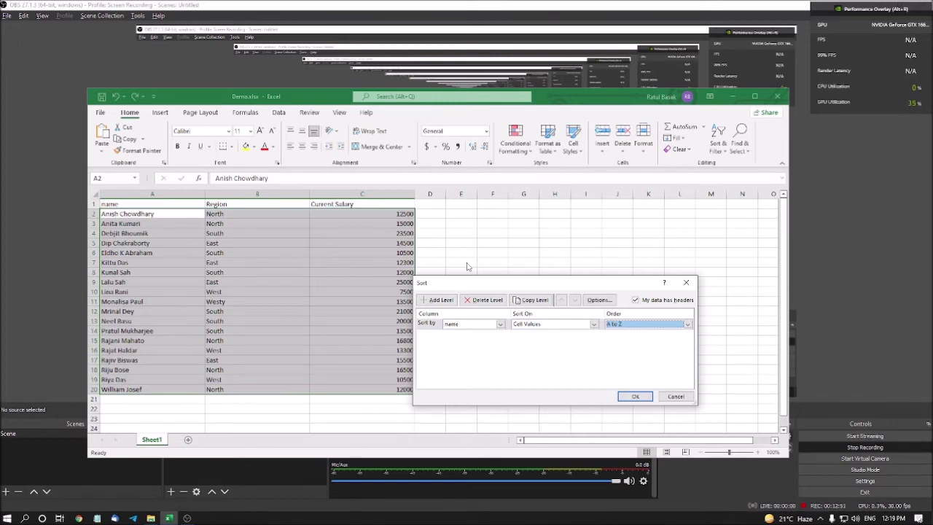
{"action": "key", "text": "alt+Down"}
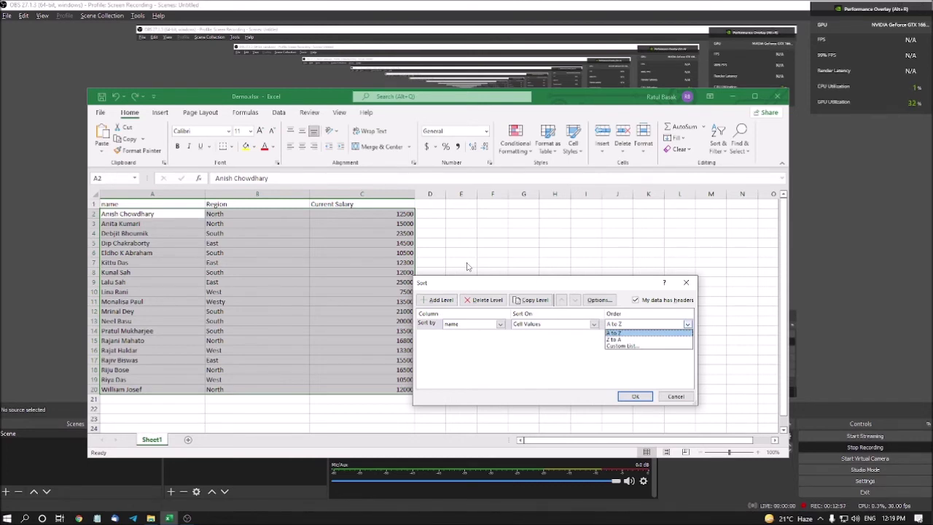
{"action": "key", "text": "Return"}
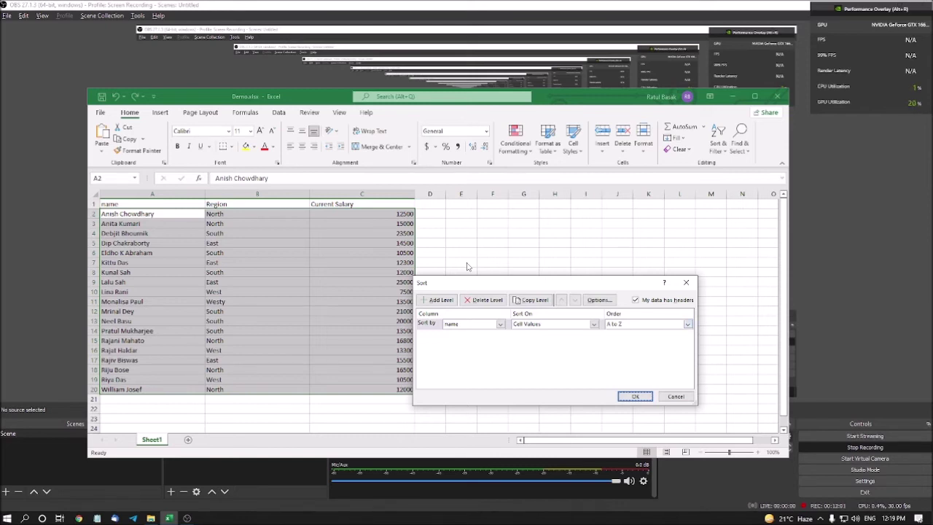
Step: Add a second level to the custom sort
{"action": "key", "text": "Tab"}
{"action": "key", "text": "Tab"}
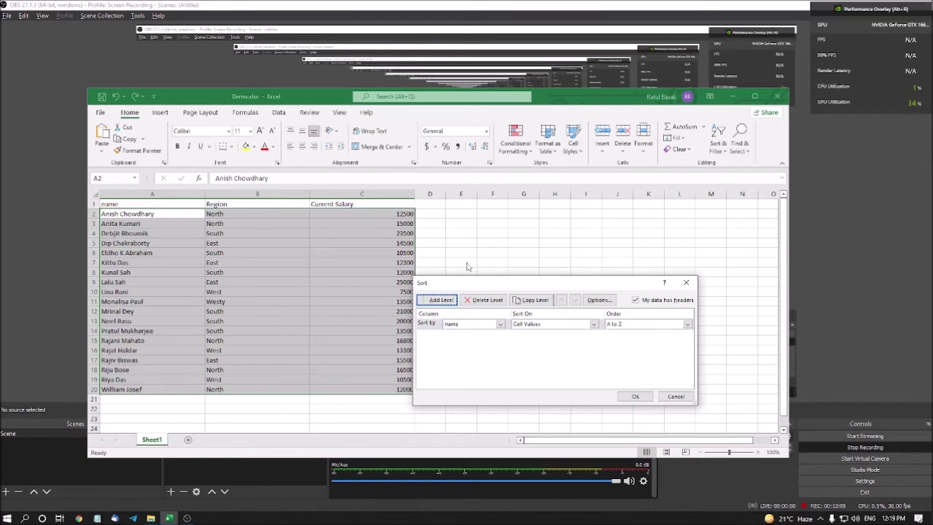
{"action": "key", "text": "space"}
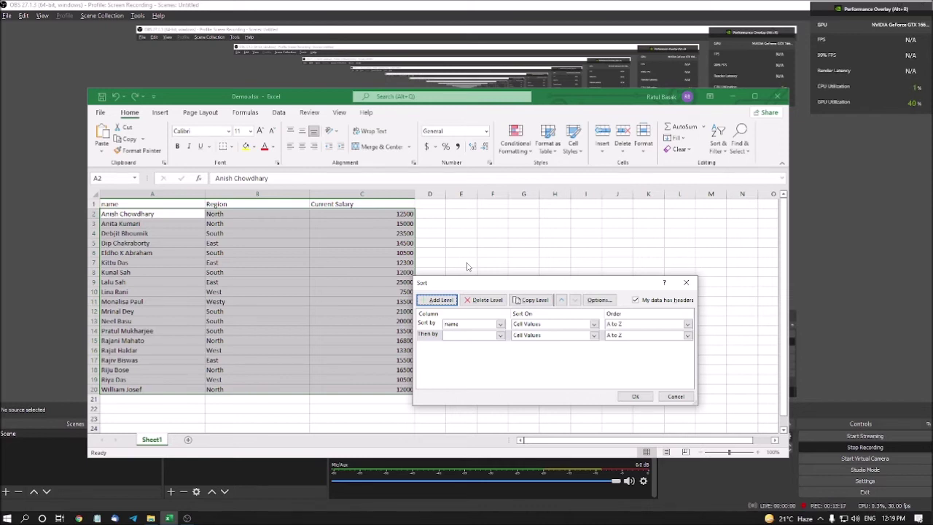
Step: Choose Region as the Then by column of the second sort level
{"action": "key", "text": "Tab"}
{"action": "key", "text": "Tab"}
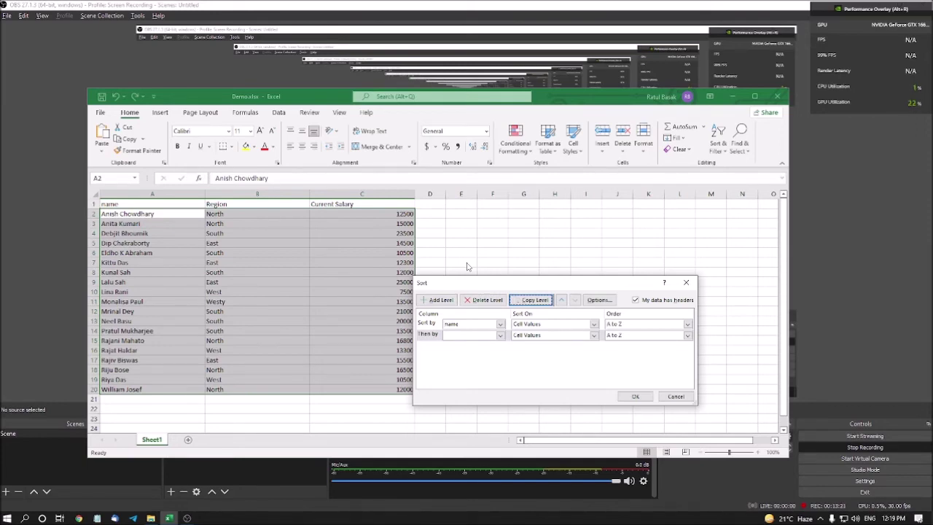
{"action": "key", "text": "Tab"}
{"action": "key", "text": "Tab"}
{"action": "key", "text": "Tab"}
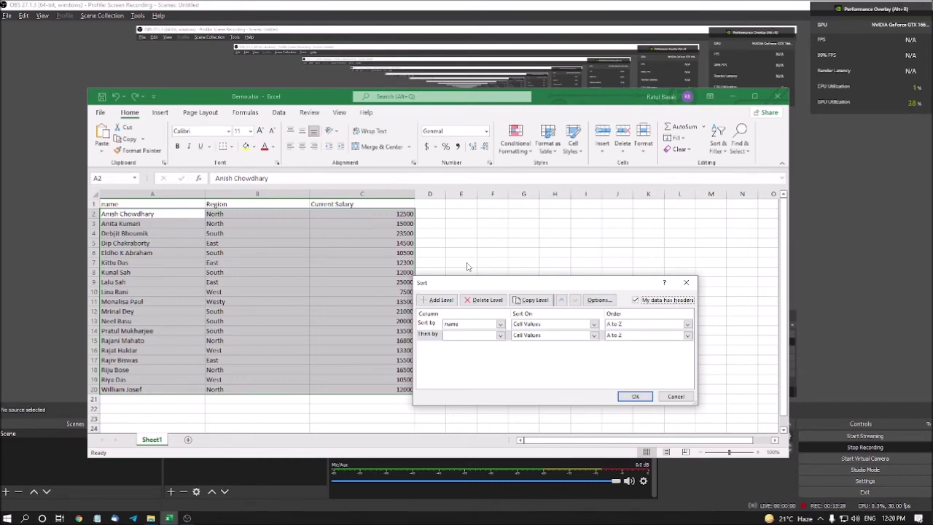
{"action": "key", "text": "Tab"}
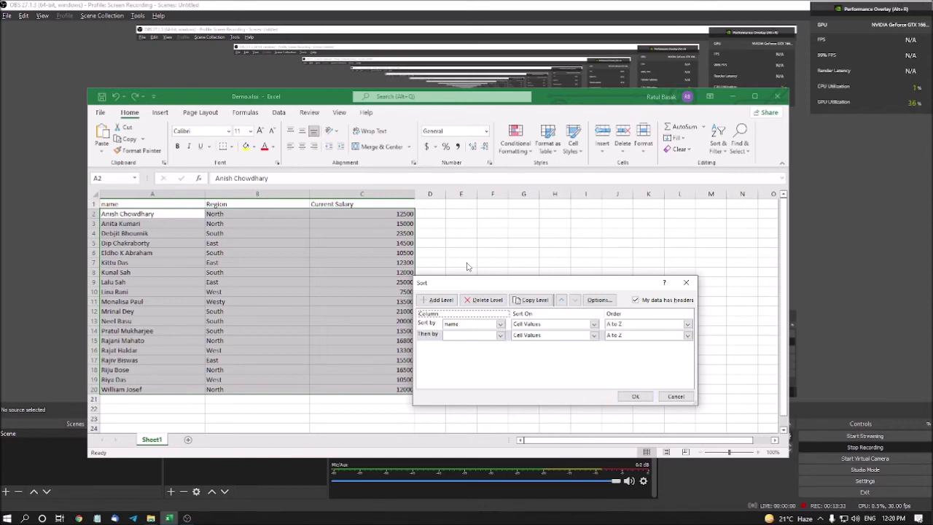
{"action": "key", "text": "Down"}
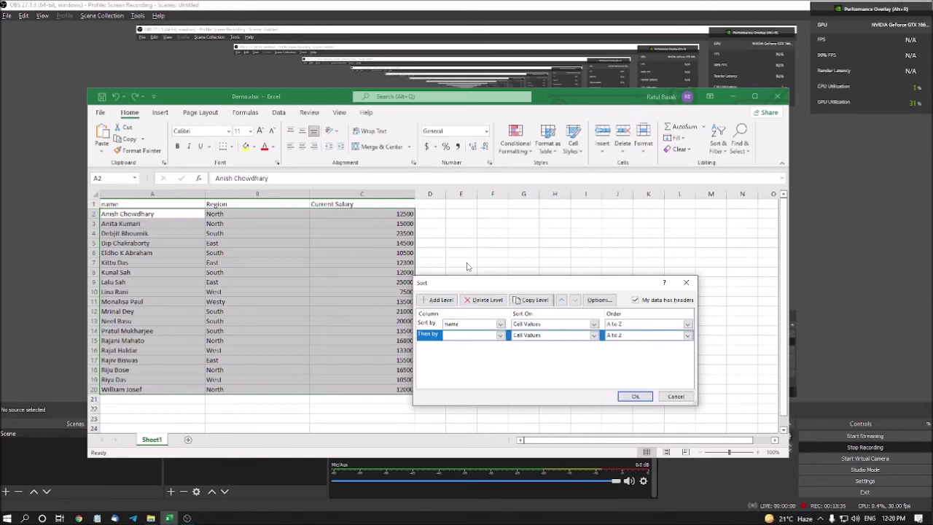
{"action": "key", "text": "Tab"}
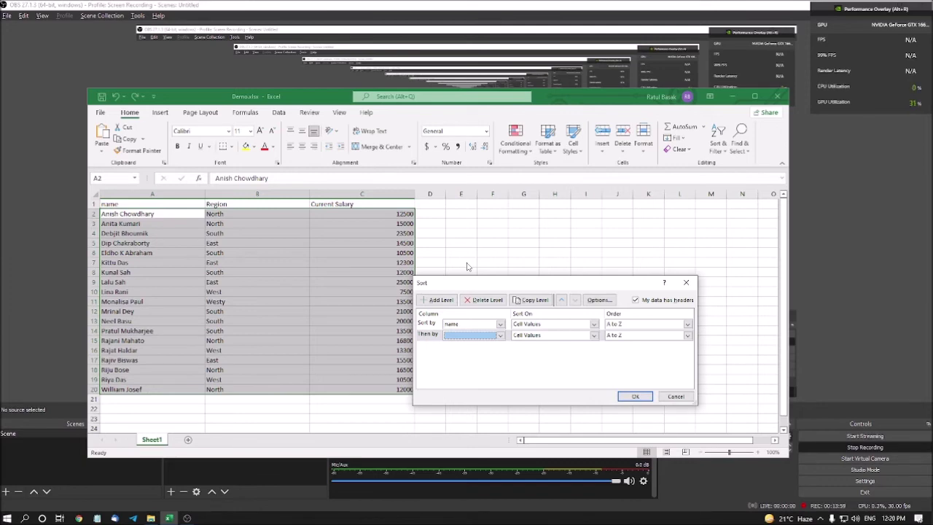
{"action": "key", "text": "alt+Down"}
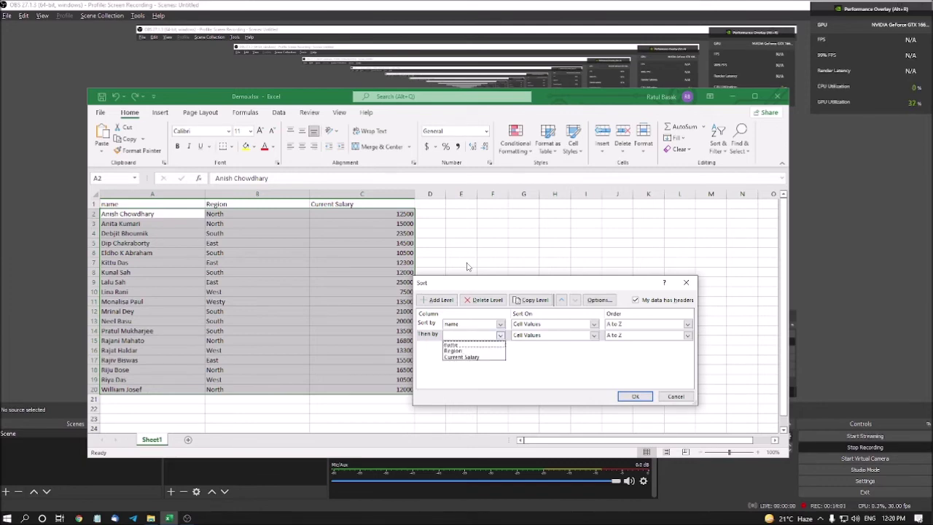
{"action": "key", "text": "Down"}
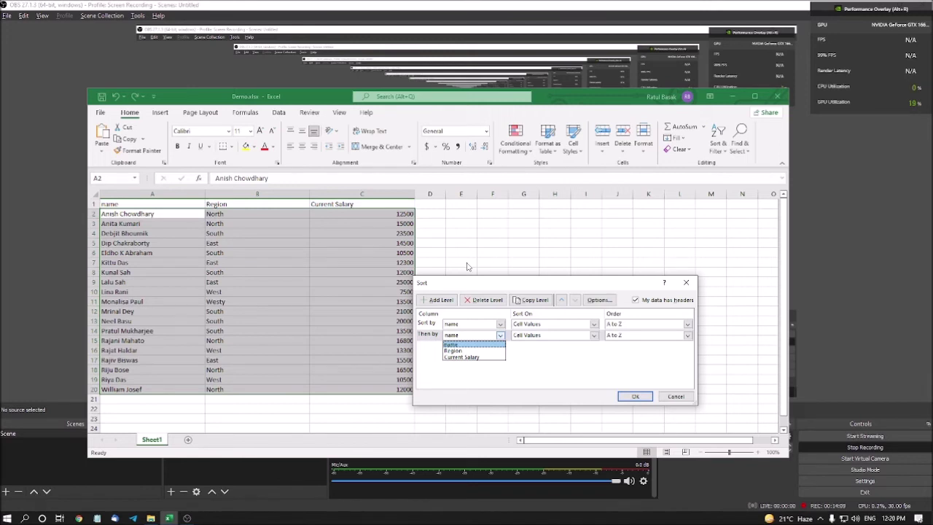
{"action": "key", "text": "Down"}
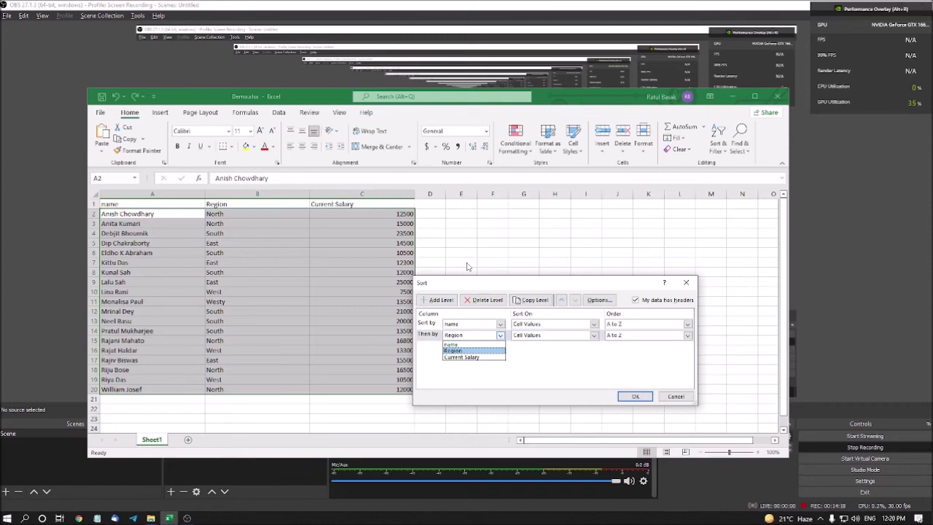
Step: Set the Region level to sort on Cell Values in A to Z order
{"action": "key", "text": "Tab"}
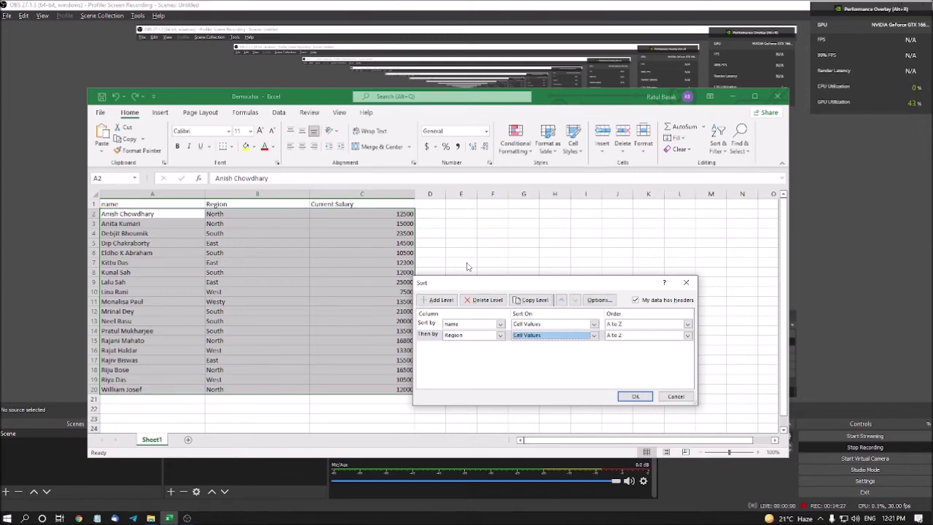
{"action": "key", "text": "alt+Down"}
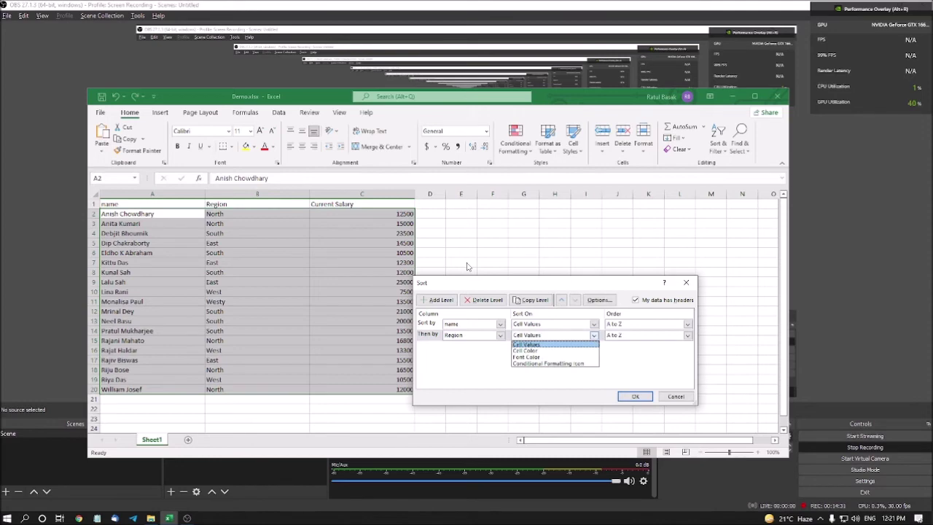
{"action": "key", "text": "Return"}
{"action": "key", "text": "Tab"}
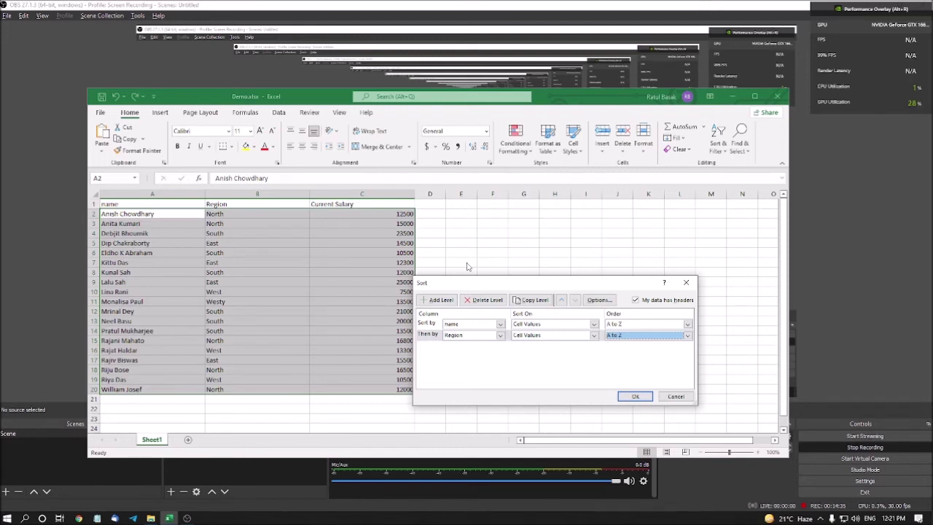
{"action": "key", "text": "alt+Down"}
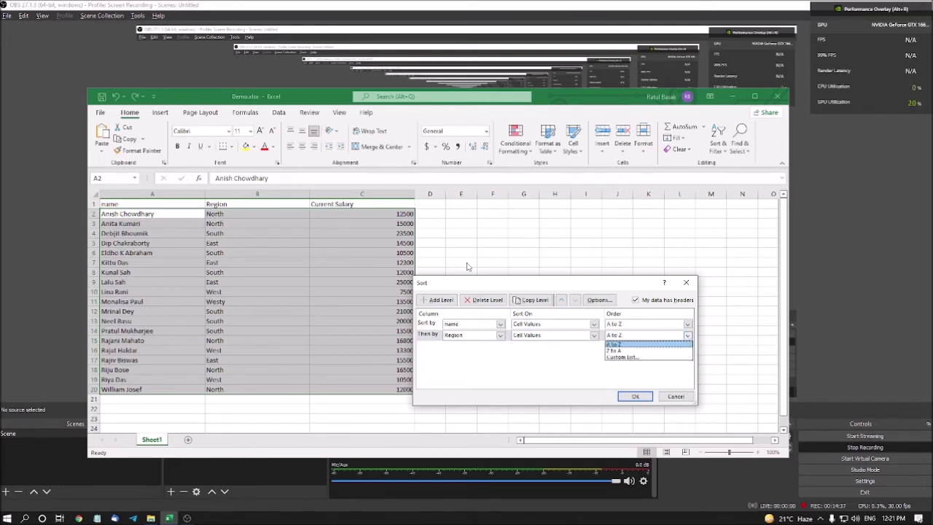
{"action": "key", "text": "Down"}
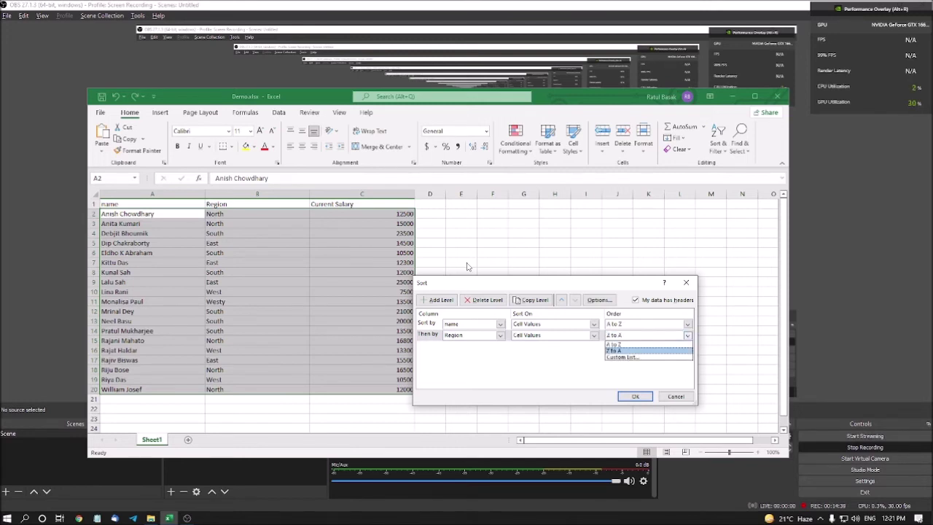
{"action": "key", "text": "Down"}
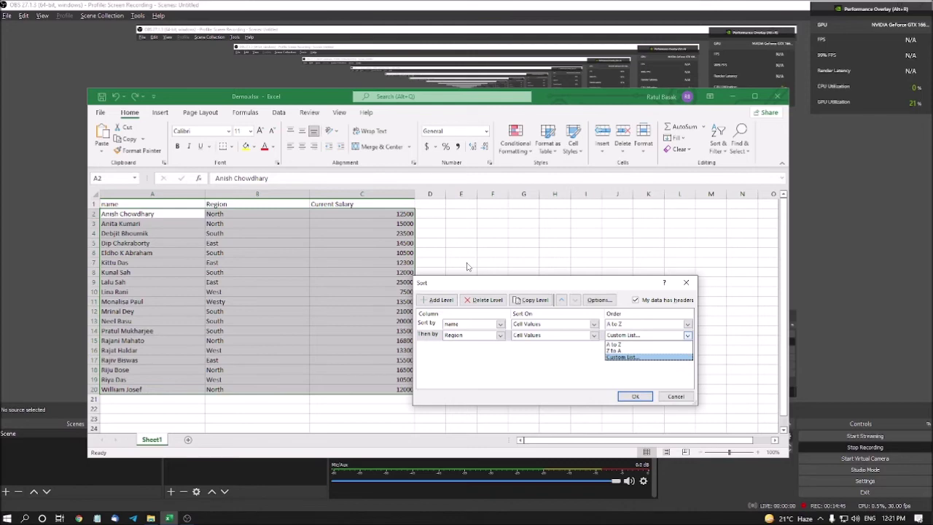
{"action": "key", "text": "Up"}
{"action": "key", "text": "Up"}
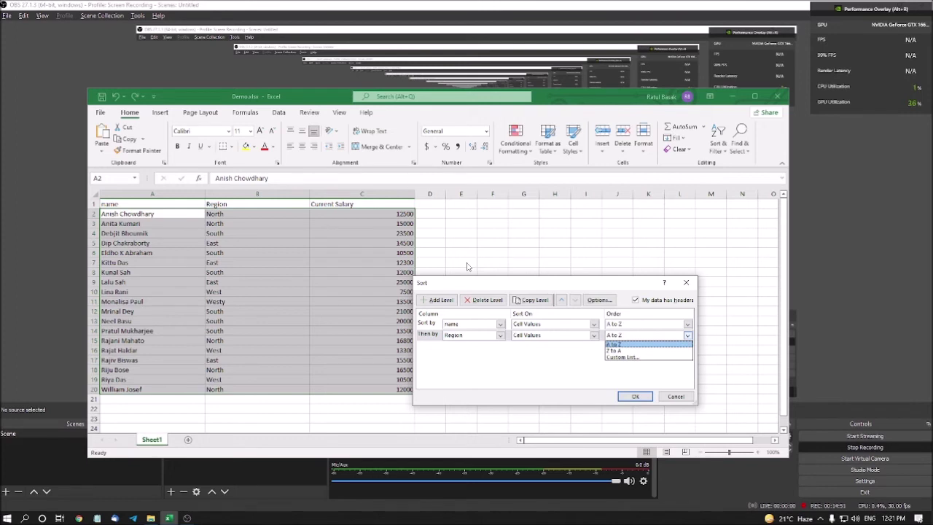
{"action": "key", "text": "Return"}
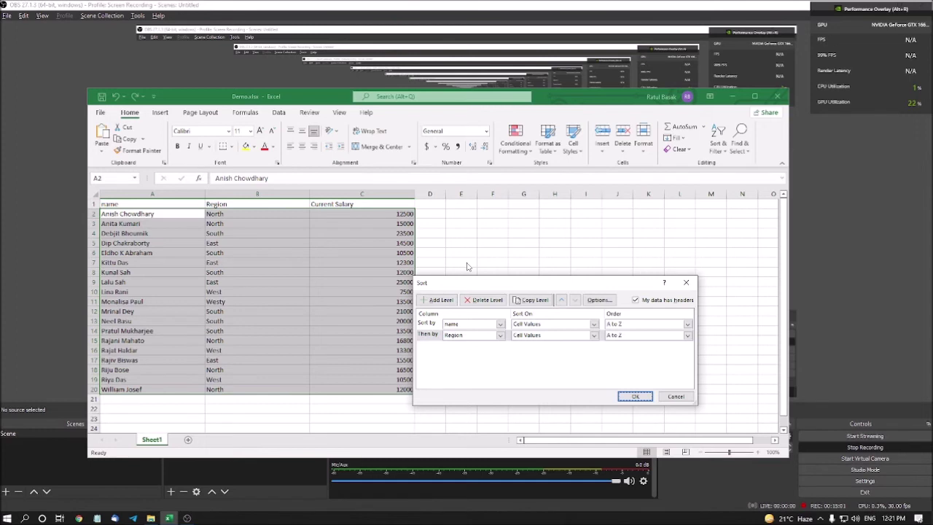
Step: Add a third level to the custom sort
{"action": "key", "text": "Tab"}
{"action": "key", "text": "Tab"}
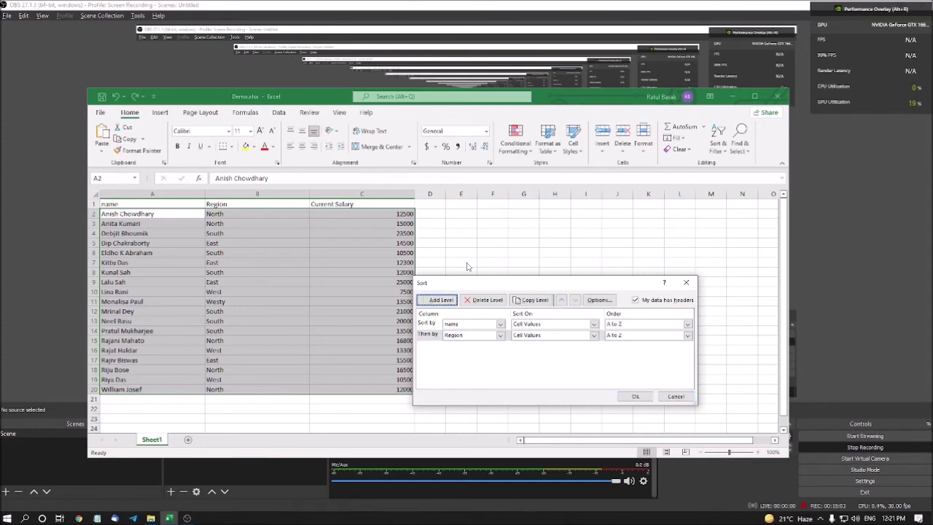
{"action": "key", "text": "Return"}
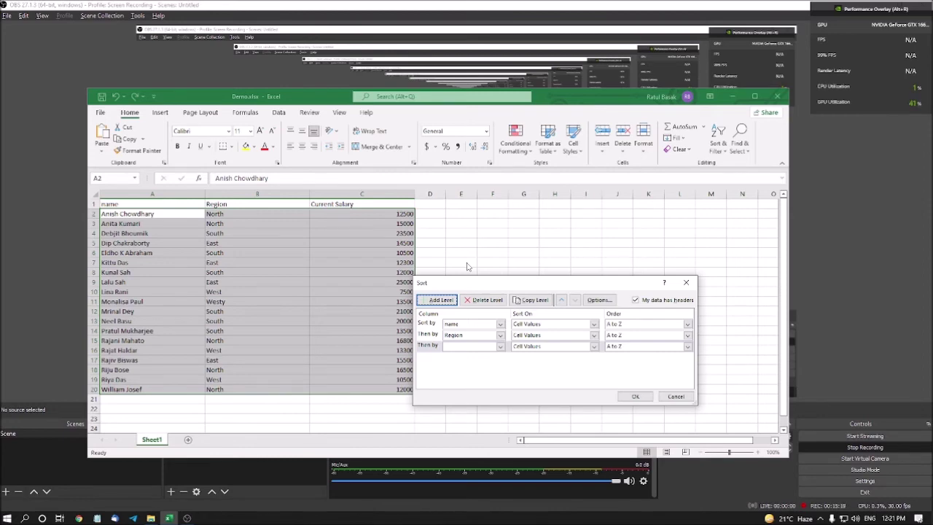
Step: Choose Current Salary as the Then by column of the third sort level
{"action": "key", "text": "Tab"}
{"action": "key", "text": "Tab"}
{"action": "key", "text": "Tab"}
{"action": "key", "text": "Tab"}
{"action": "key", "text": "Tab"}
{"action": "key", "text": "Tab"}
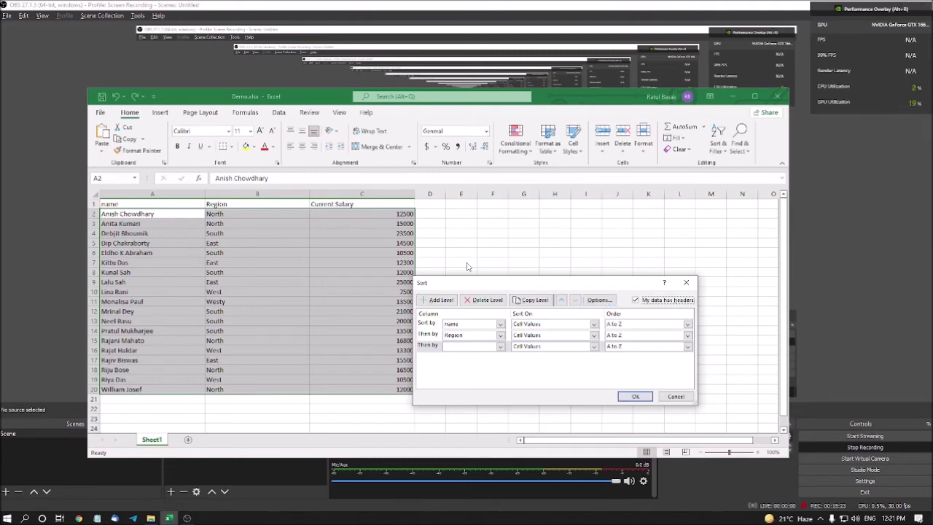
{"action": "key", "text": "Tab"}
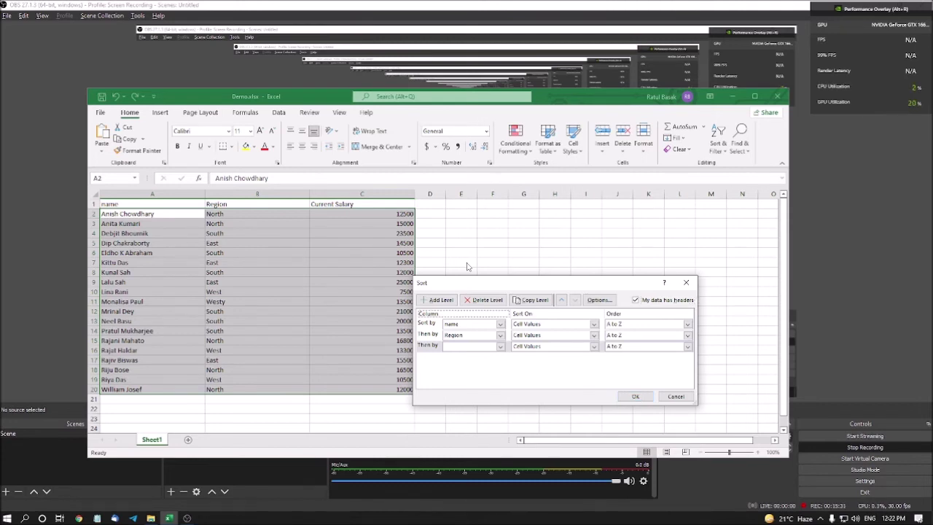
{"action": "key", "text": "Tab"}
{"action": "key", "text": "Tab"}
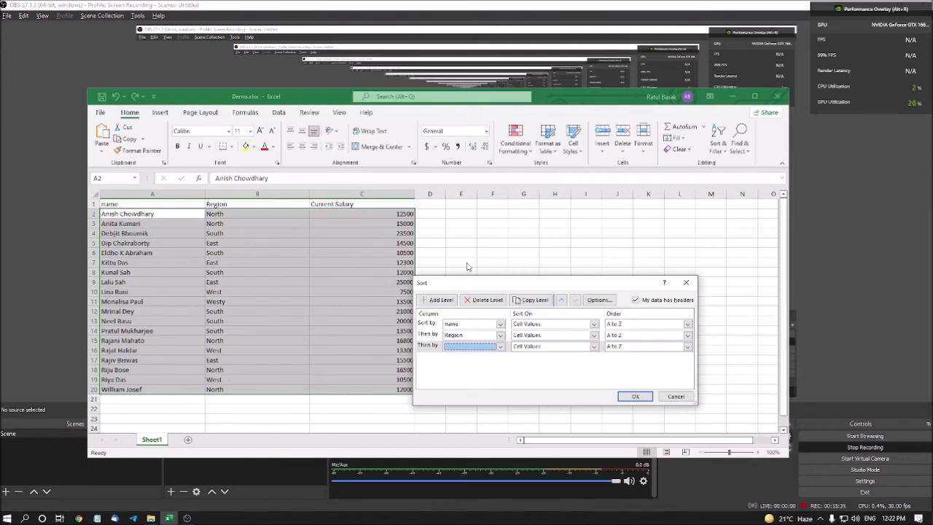
{"action": "key", "text": "alt+Down"}
{"action": "key", "text": "Down"}
{"action": "key", "text": "Down"}
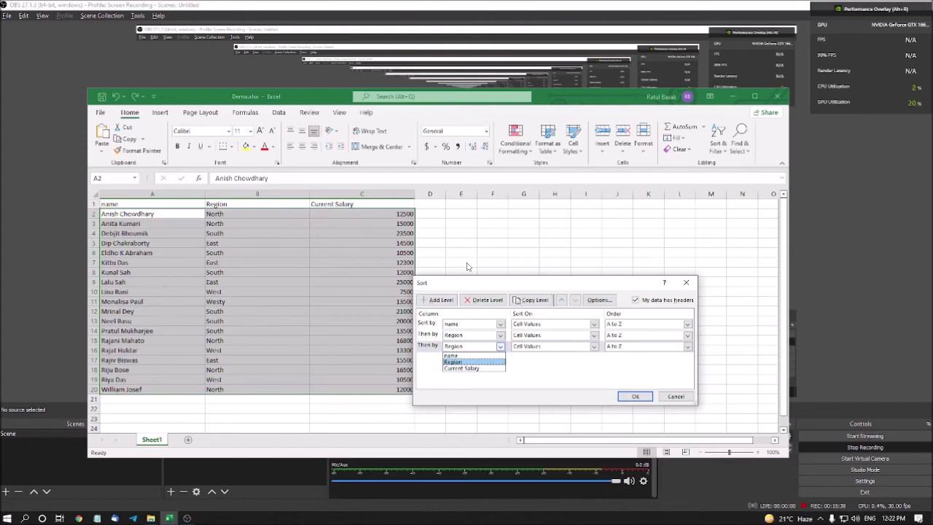
{"action": "key", "text": "Down"}
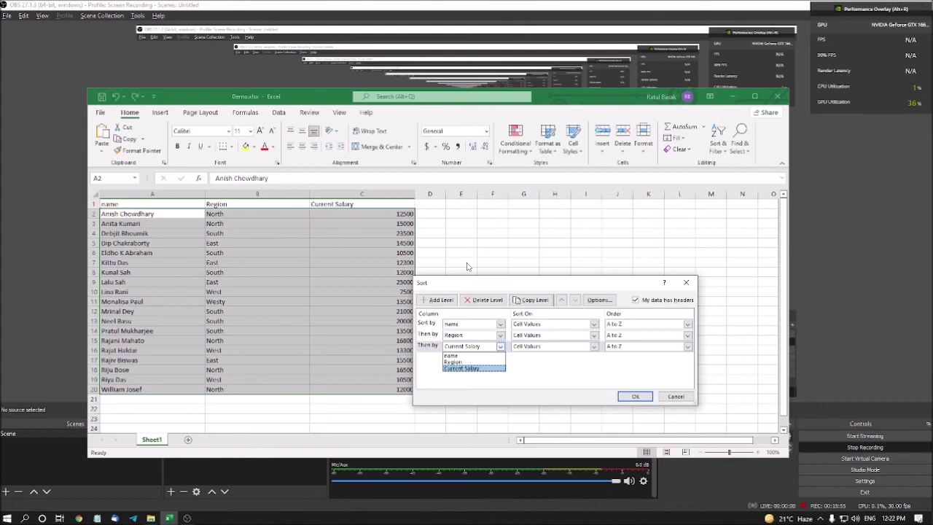
Step: Set the Current Salary level to sort on Cell Values from Largest to Smallest and apply the custom sort
{"action": "key", "text": "Tab"}
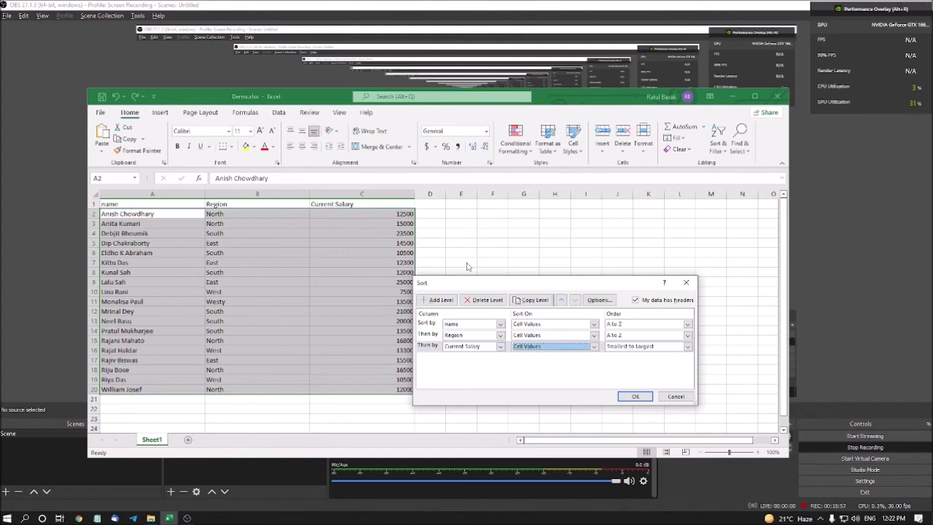
{"action": "key", "text": "alt+Down"}
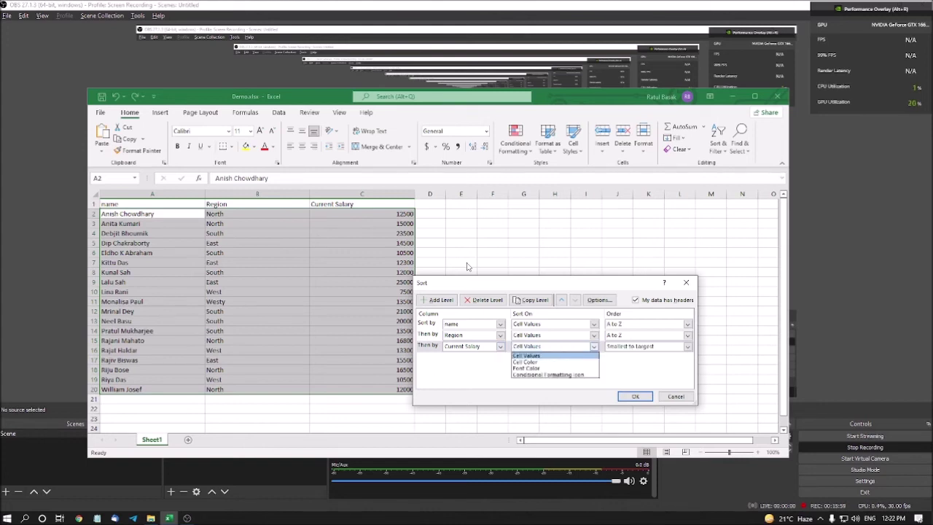
{"action": "key", "text": "Tab"}
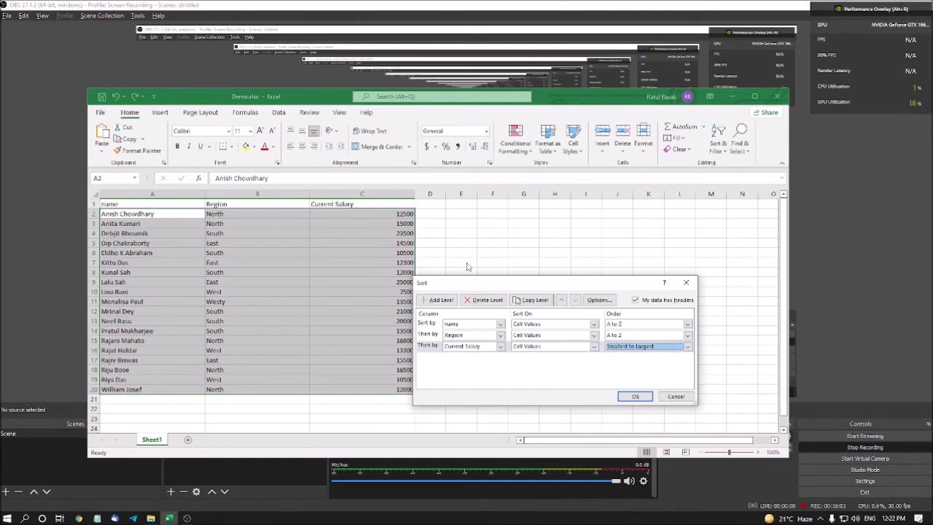
{"action": "key", "text": "alt+Down"}
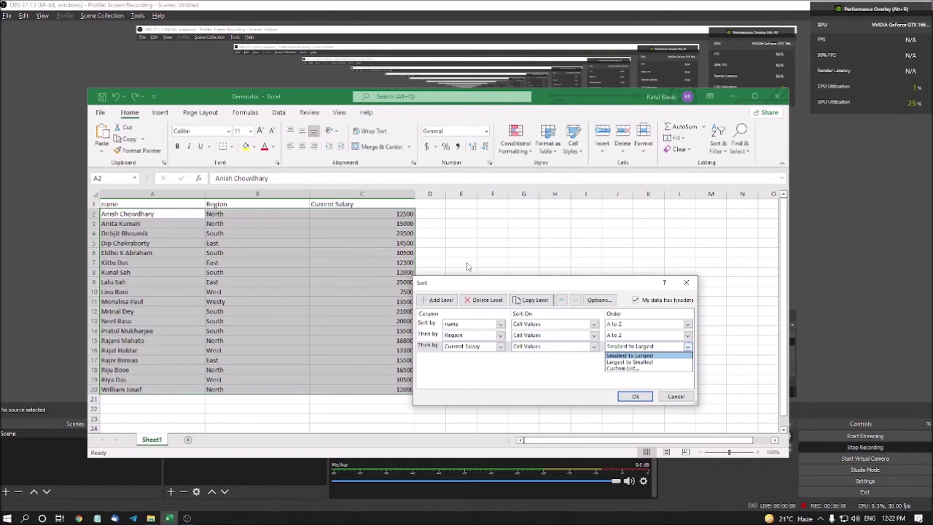
{"action": "key", "text": "Down"}
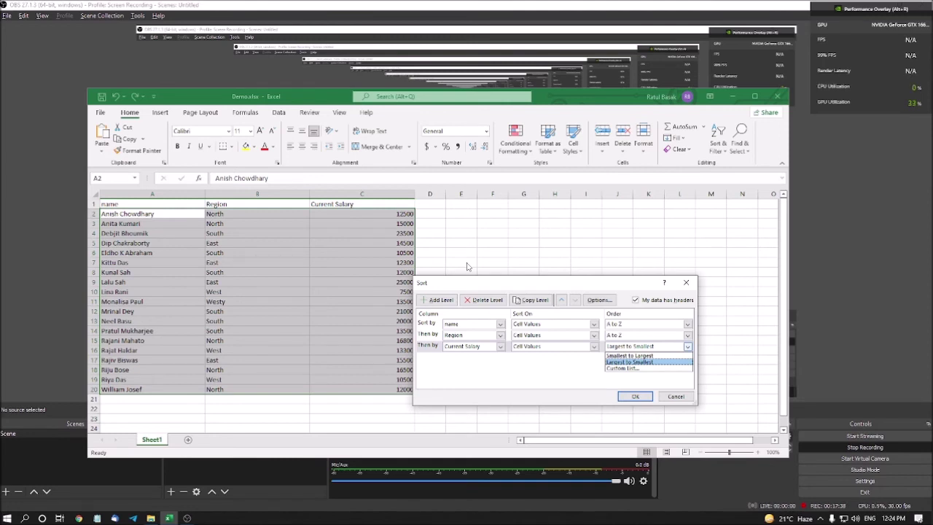
{"action": "key", "text": "Tab"}
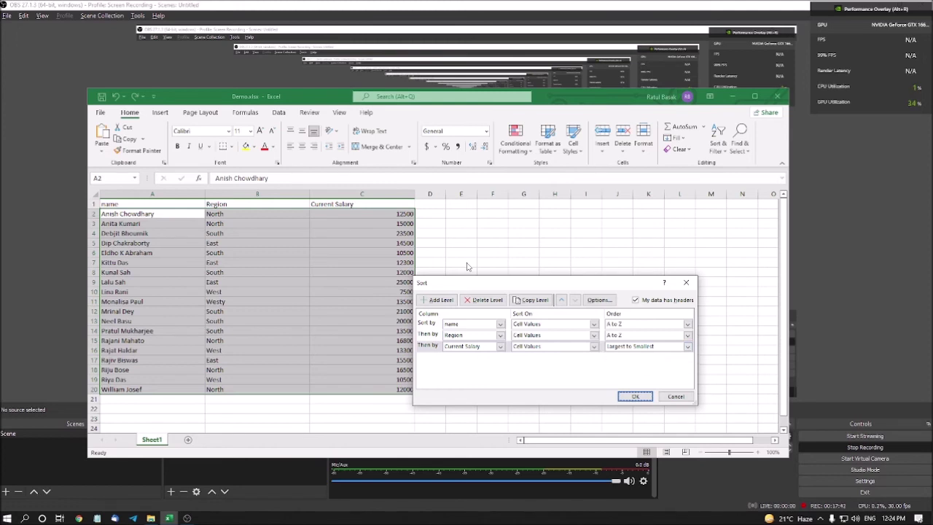
{"action": "key", "text": "Return"}
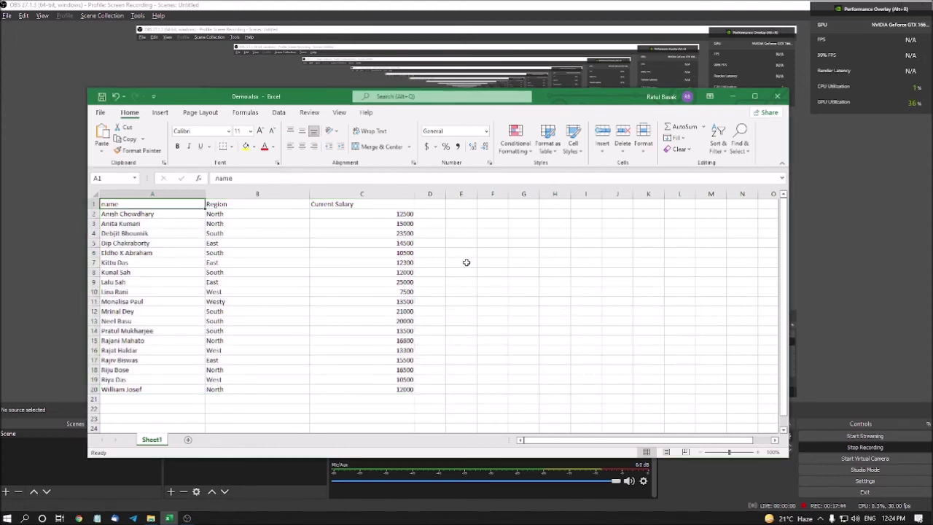
Step: Examine the sorted table's headers and the order of the first entries in the name column
{"action": "key", "text": "Right"}
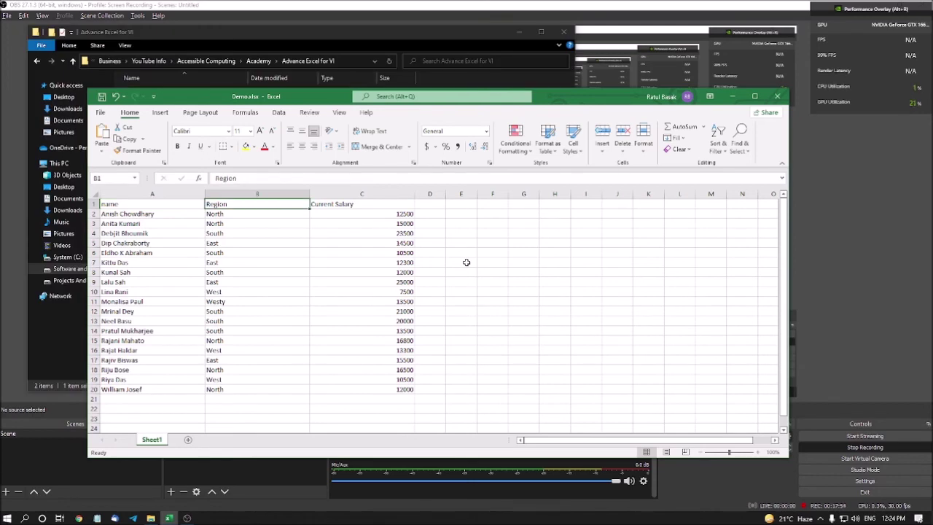
{"action": "key", "text": "Left"}
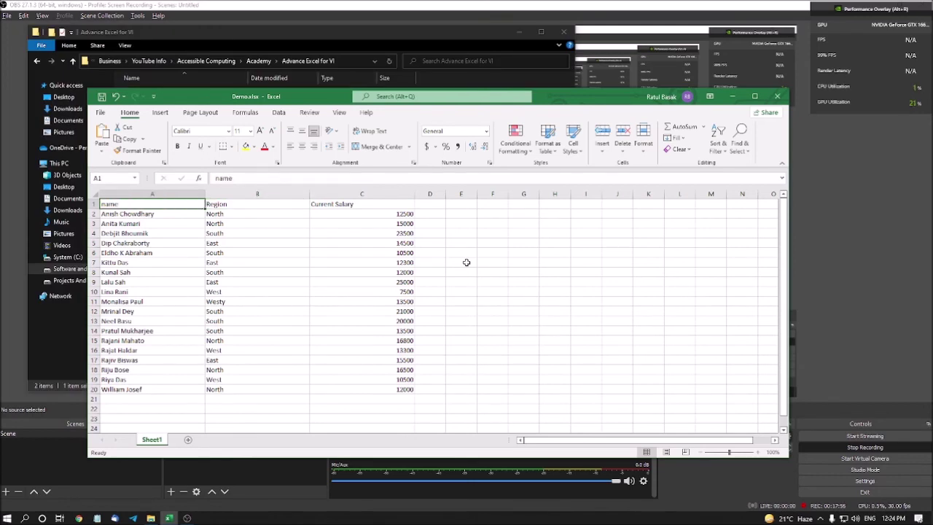
{"action": "key", "text": "Down"}
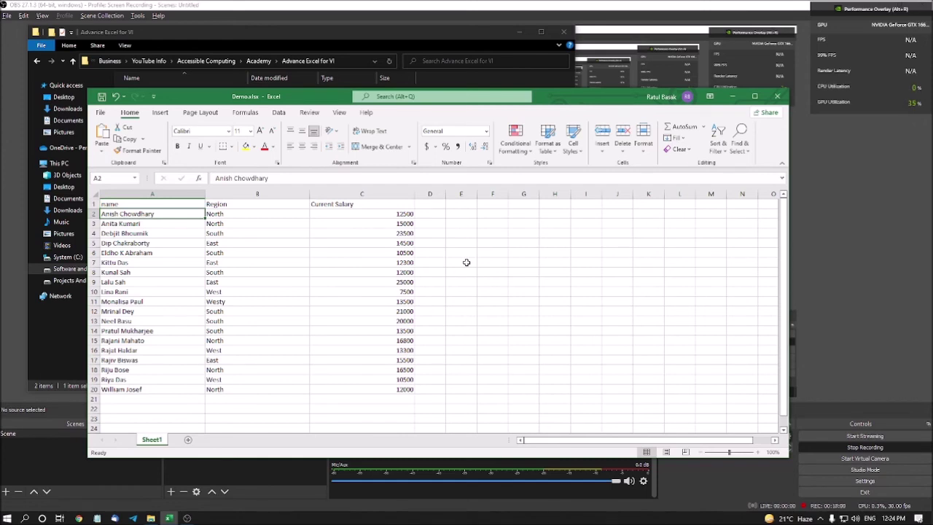
{"action": "key", "text": "Down"}
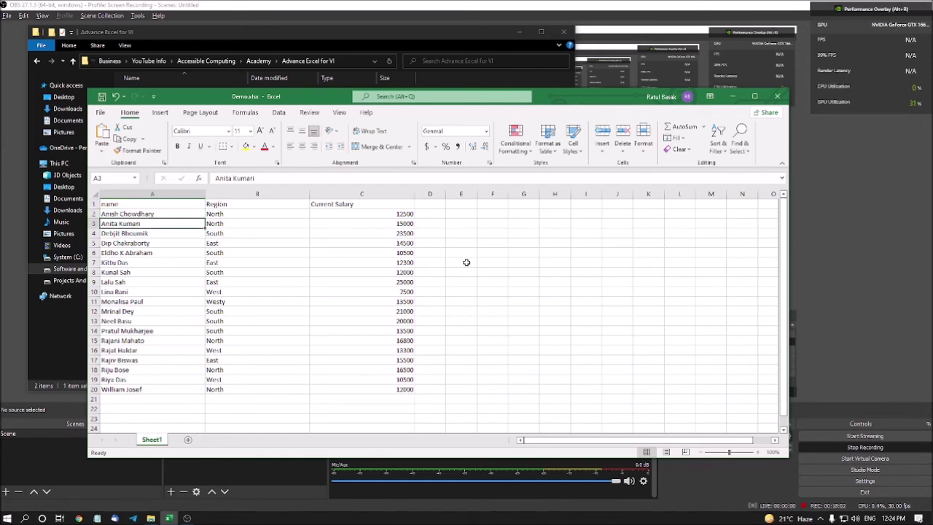
{"action": "key", "text": "Down"}
{"action": "key", "text": "Down"}
{"action": "key", "text": "Down"}
{"action": "key", "text": "Down"}
{"action": "key", "text": "Down"}
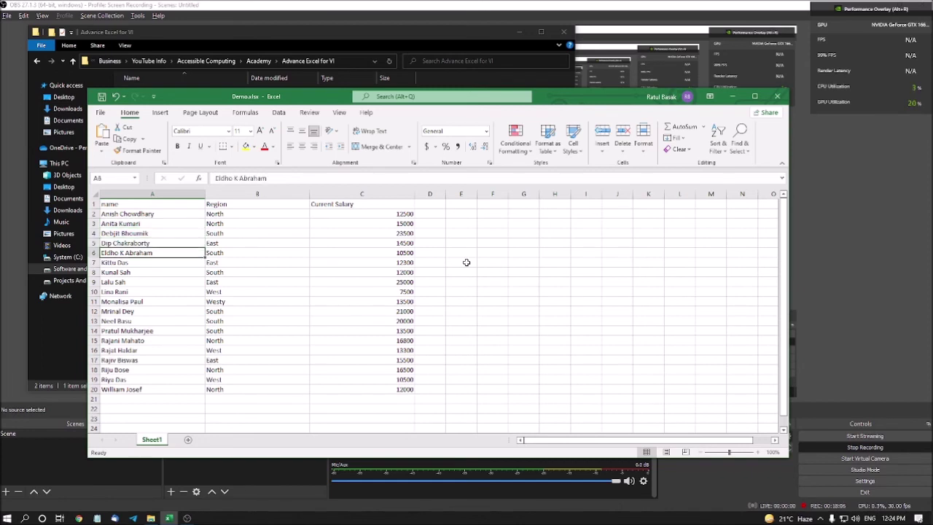
Step: Examine the Region column from its header through the first seven records to check the order after the custom sort
{"action": "key", "text": "Up"}
{"action": "key", "text": "ctrl+Home"}
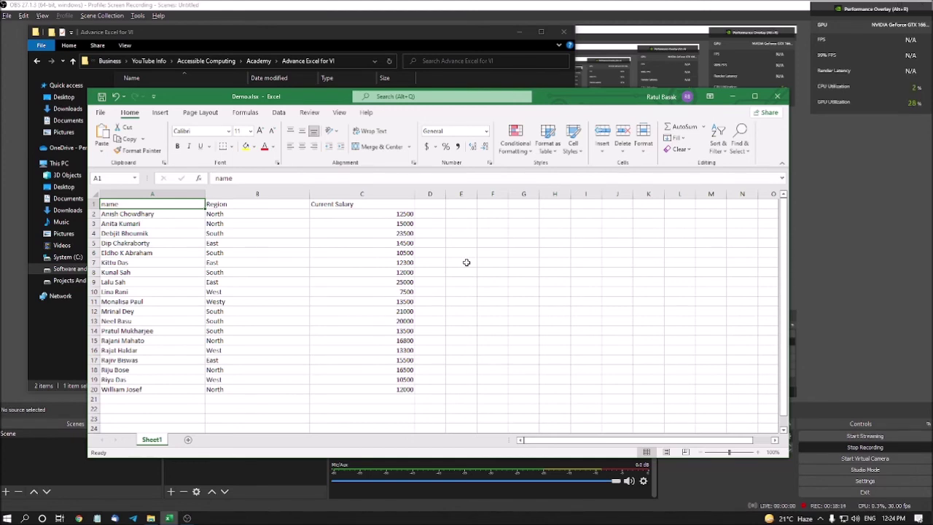
{"action": "key", "text": "Right"}
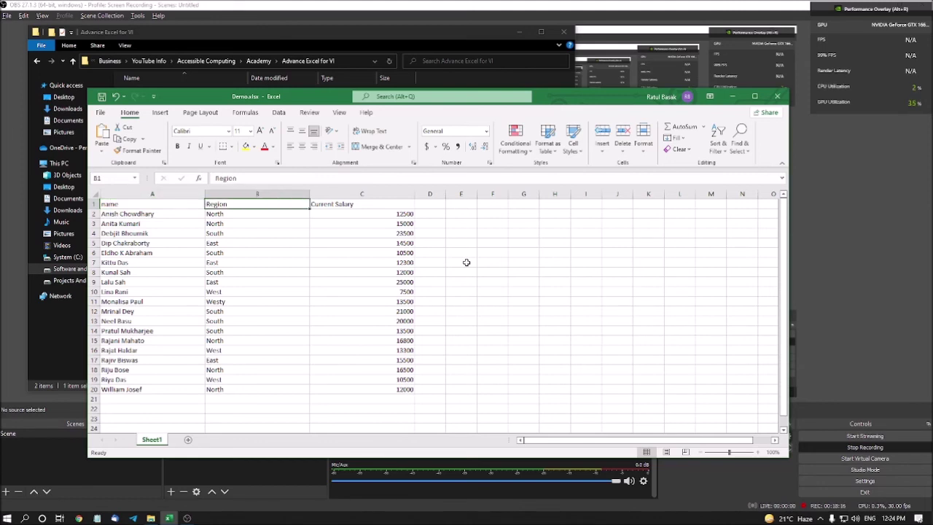
{"action": "key", "text": "Down"}
{"action": "key", "text": "Down"}
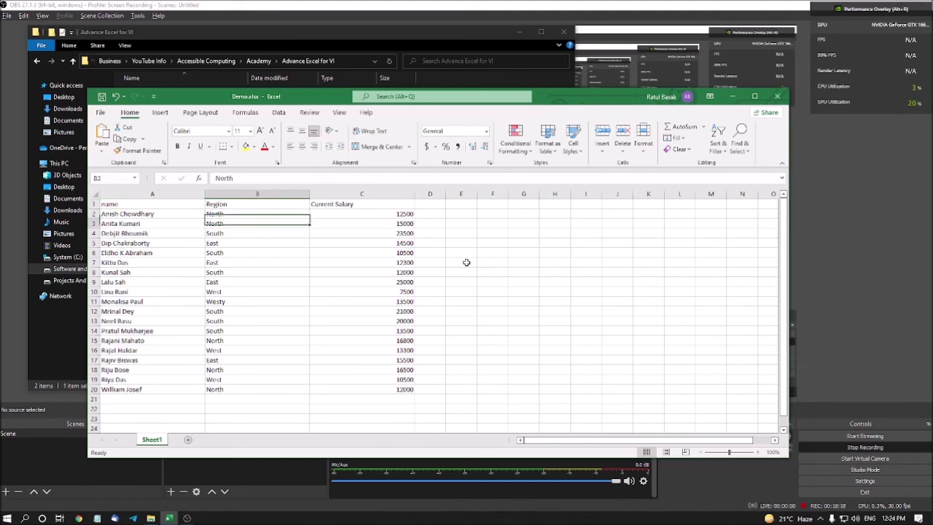
{"action": "key", "text": "Down"}
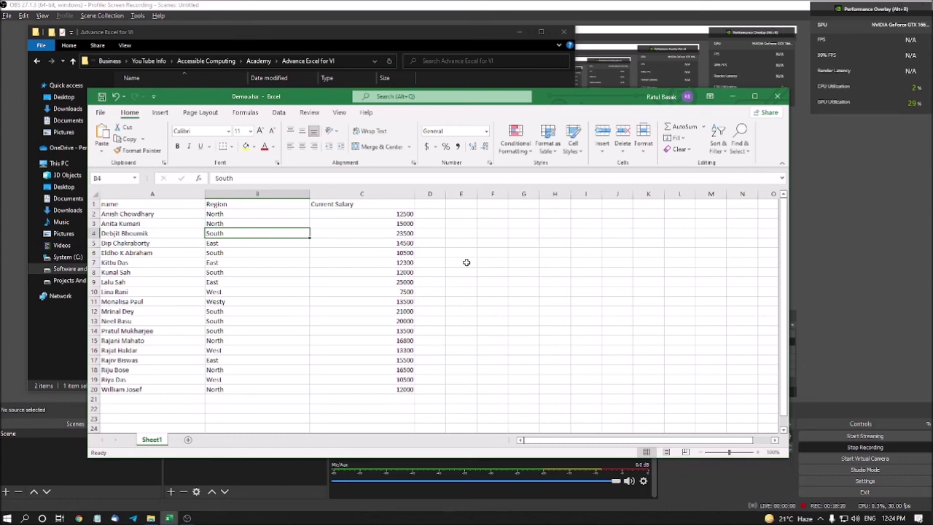
{"action": "key", "text": "Down"}
{"action": "key", "text": "Down"}
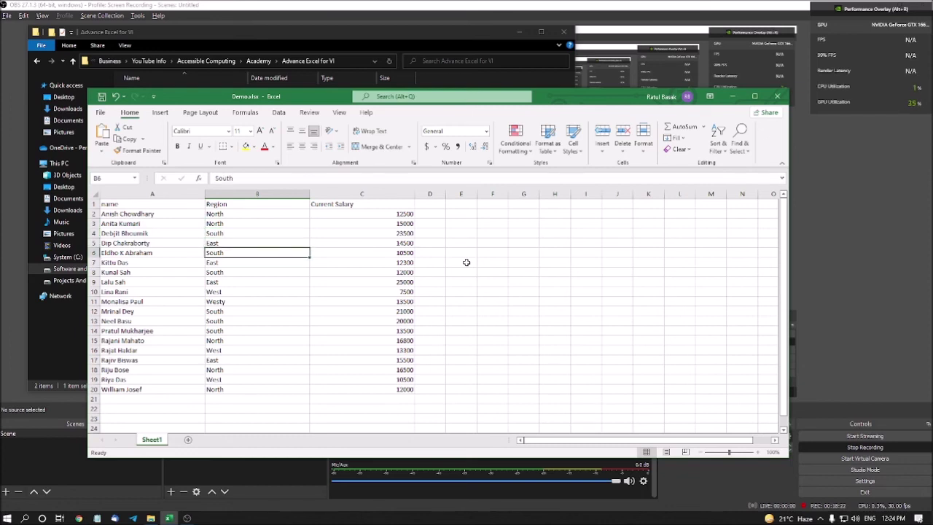
{"action": "key", "text": "Down"}
{"action": "key", "text": "Down"}
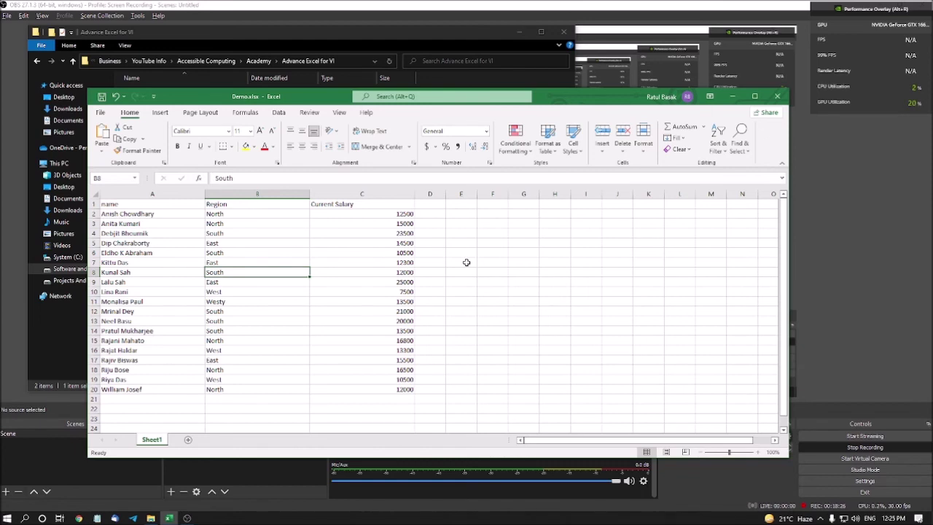
Step: Examine the Current Salary column from its header through the first seven records to check the order of the amounts
{"action": "key", "text": "ctrl+Up"}
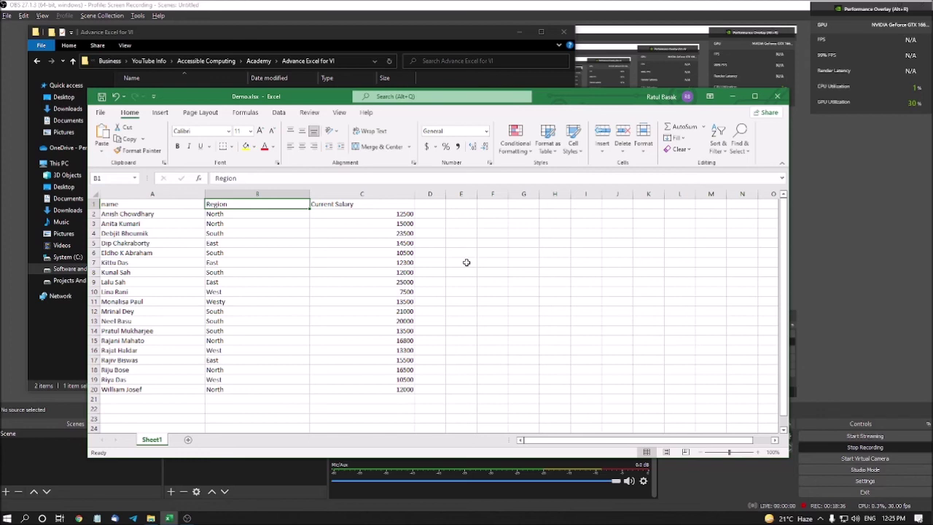
{"action": "key", "text": "Right"}
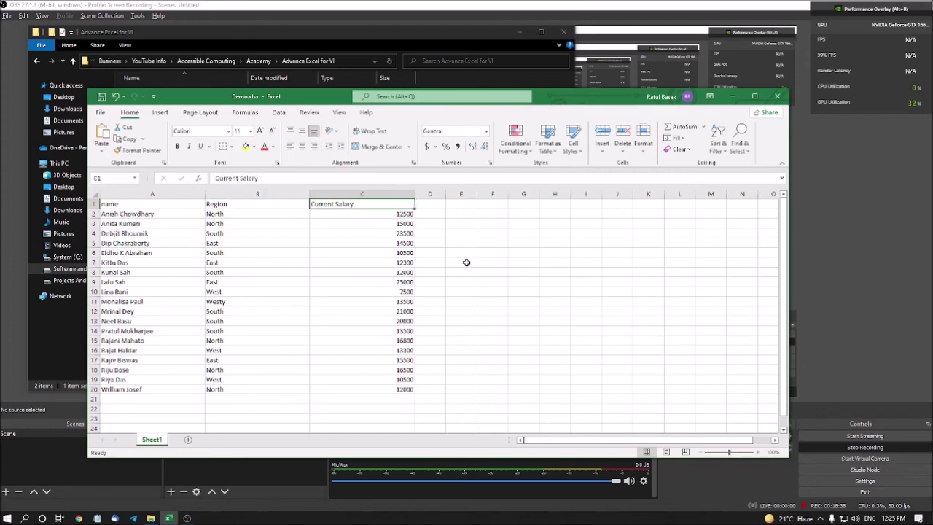
{"action": "key", "text": "Down"}
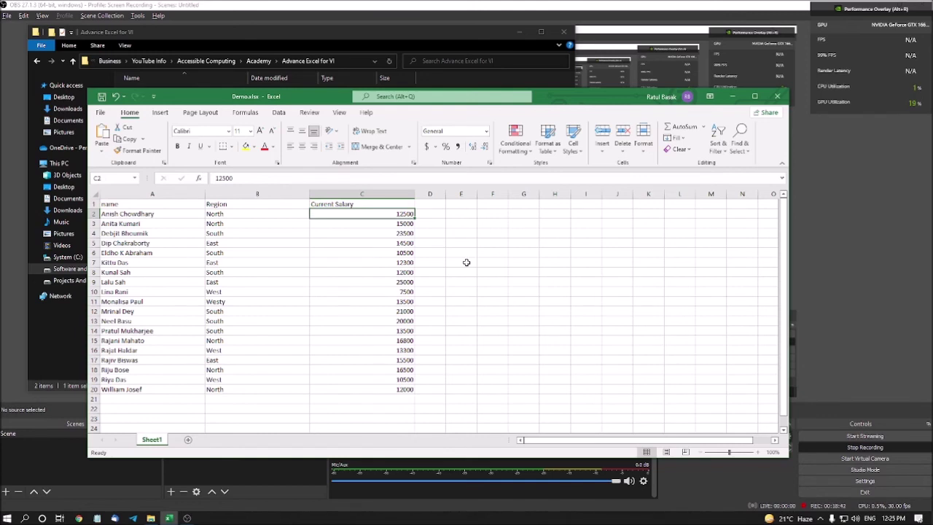
{"action": "key", "text": "Down"}
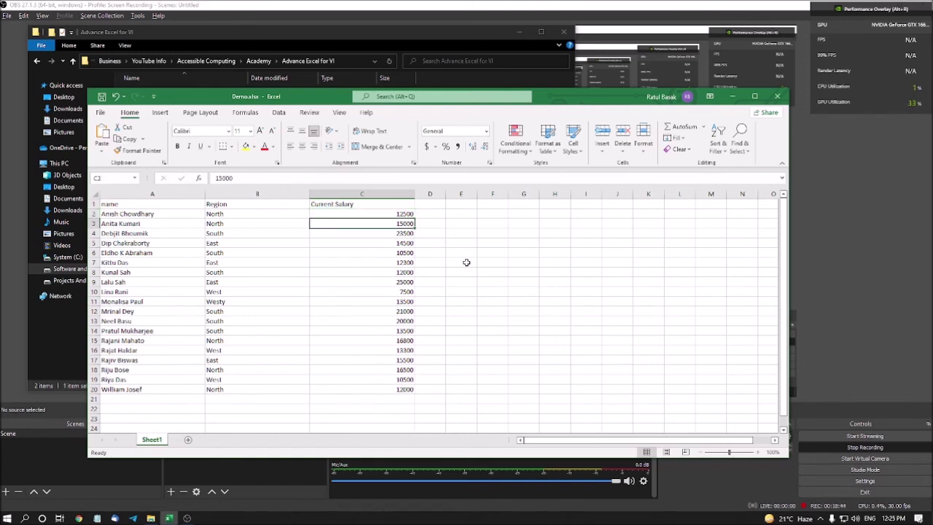
{"action": "key", "text": "Down"}
{"action": "key", "text": "Down"}
{"action": "key", "text": "Down"}
{"action": "key", "text": "Down"}
{"action": "key", "text": "Down"}
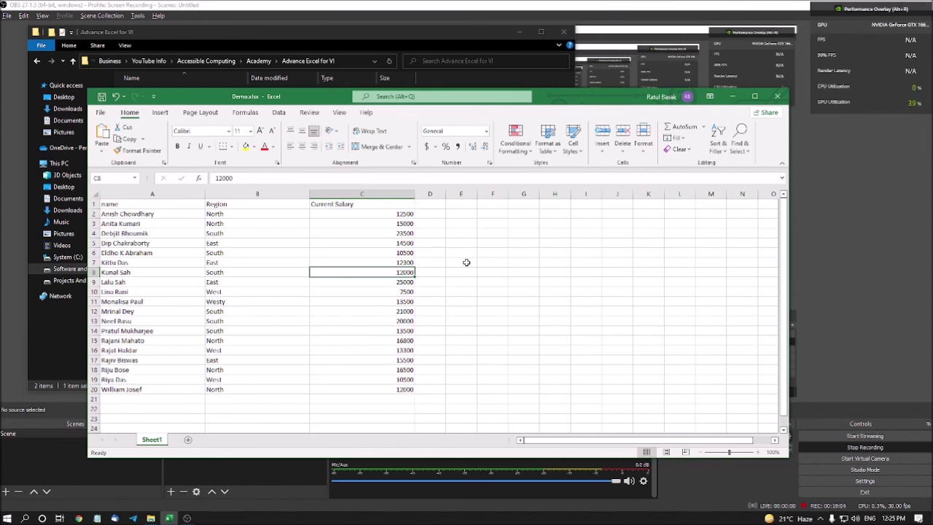
Step: Return to the name header in cell A1 and look through its available sort options without applying any
{"action": "key", "text": "Up"}
{"action": "key", "text": "Up"}
{"action": "key", "text": "Up"}
{"action": "key", "text": "Up"}
{"action": "key", "text": "Up"}
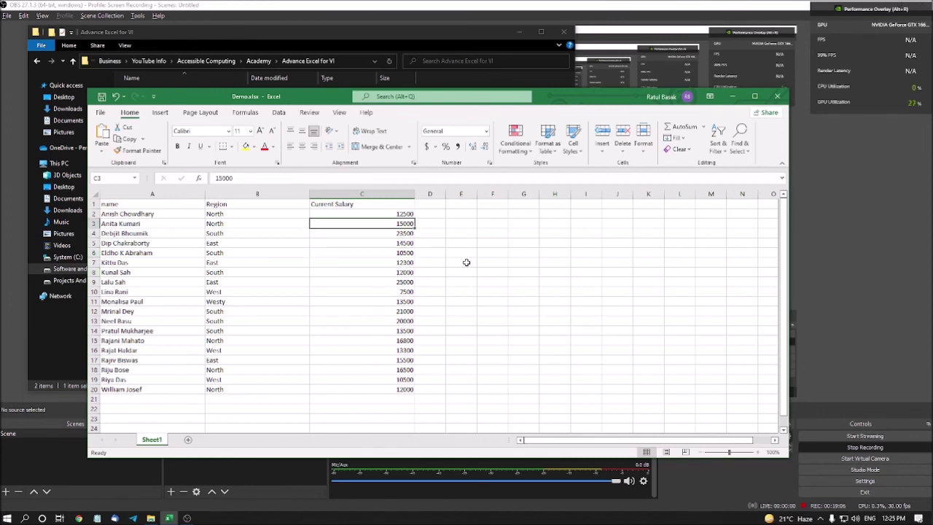
{"action": "key", "text": "Up"}
{"action": "key", "text": "Up"}
{"action": "key", "text": "Left"}
{"action": "key", "text": "Left"}
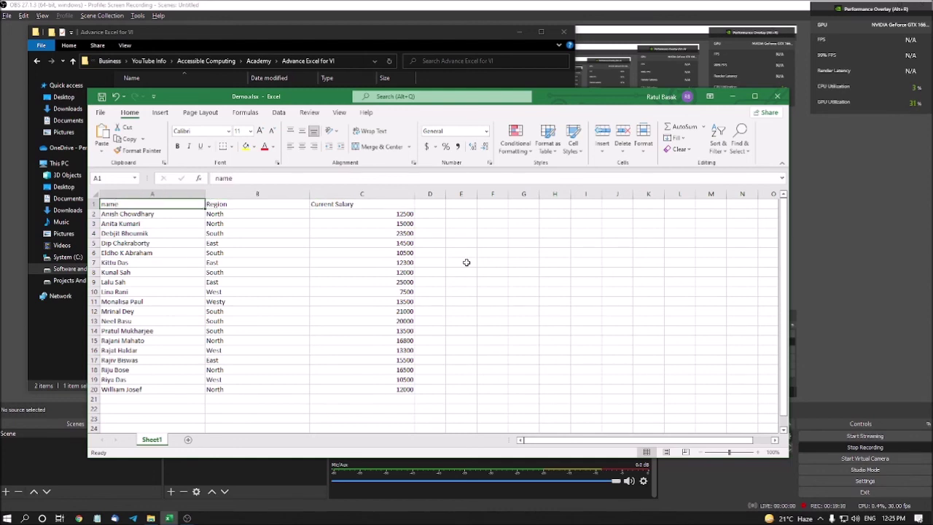
{"action": "key", "text": "shift+F10"}
{"action": "key", "text": "o"}
{"action": "key", "text": "Up"}
{"action": "key", "text": "Up"}
{"action": "key", "text": "Up"}
{"action": "key", "text": "Up"}
{"action": "key", "text": "Up"}
{"action": "key", "text": "Up"}
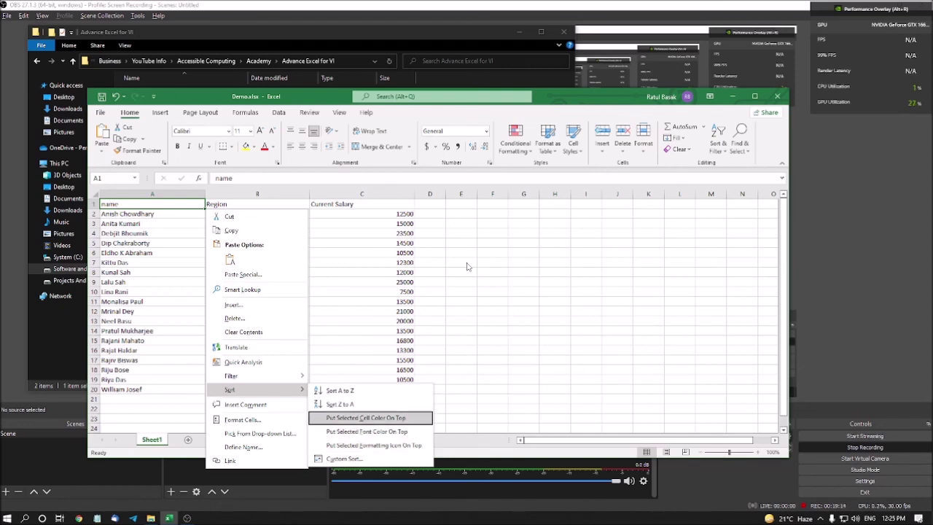
{"action": "key", "text": "Escape"}
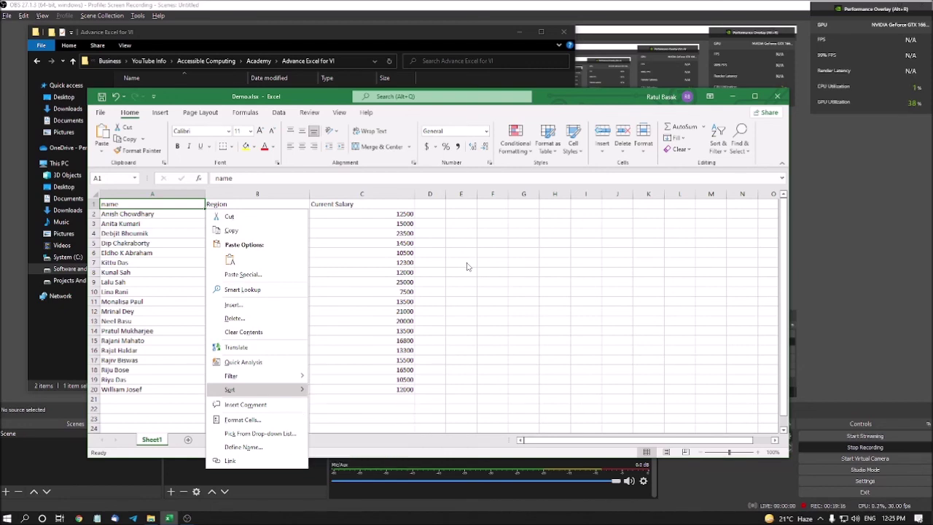
{"action": "key", "text": "Escape"}
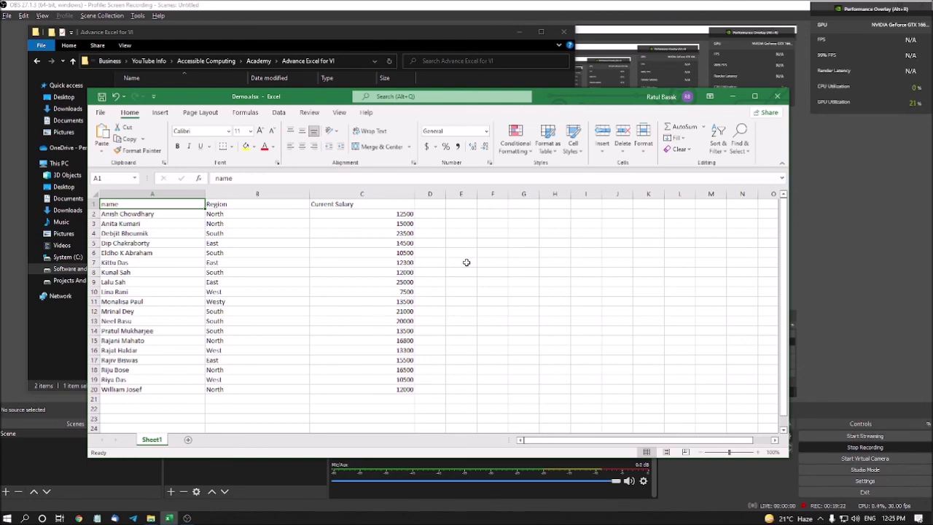
Step: Select the employee data below the header row, cells A2 to C20, and dismiss its Quick Analysis options
{"action": "key", "text": "Down"}
{"action": "key", "text": "ctrl+shift+End"}
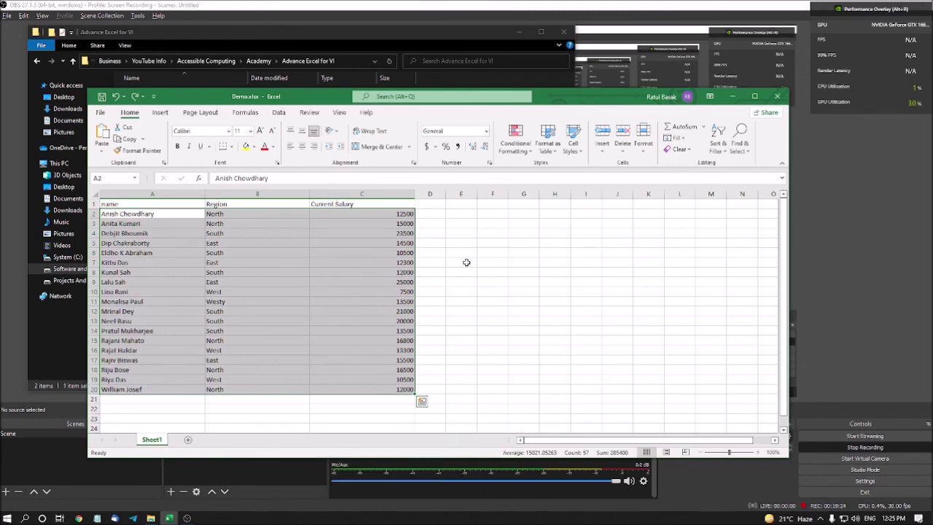
{"action": "key", "text": "ctrl+q"}
{"action": "key", "text": "Escape"}
{"action": "key", "text": "Escape"}
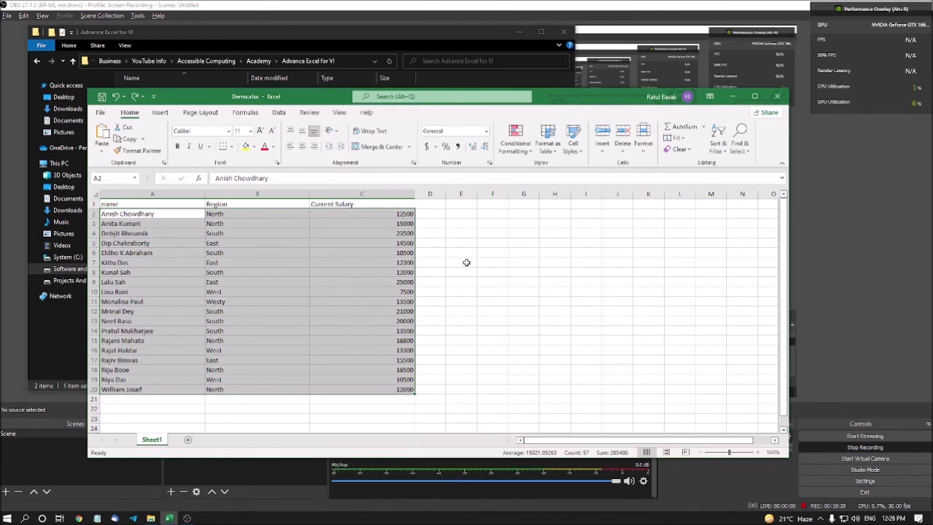